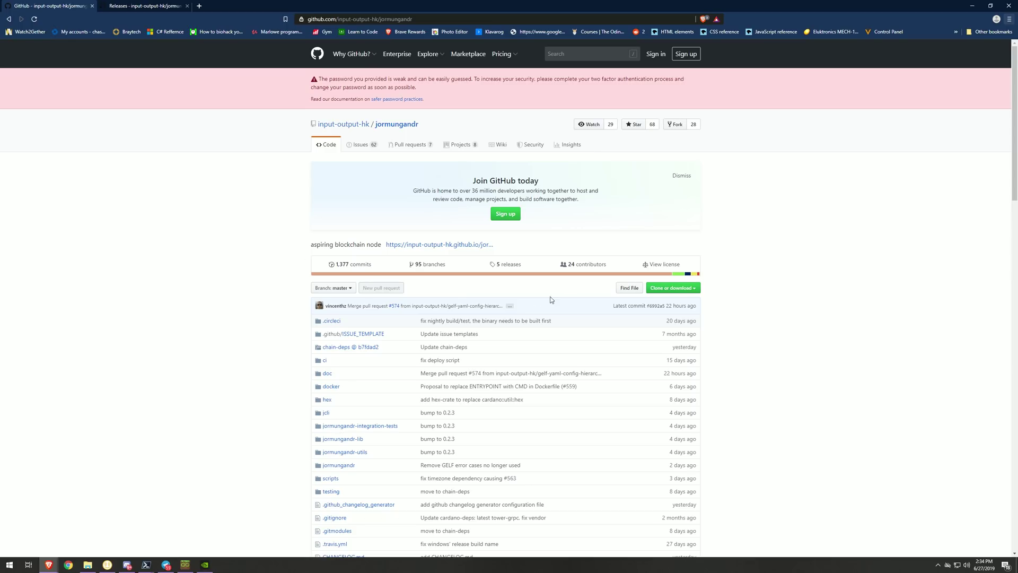
Step: Download the jormungandr master ZIP into the .cargo bin folder, open it to check its contents, then hide it
left_click(691, 290)
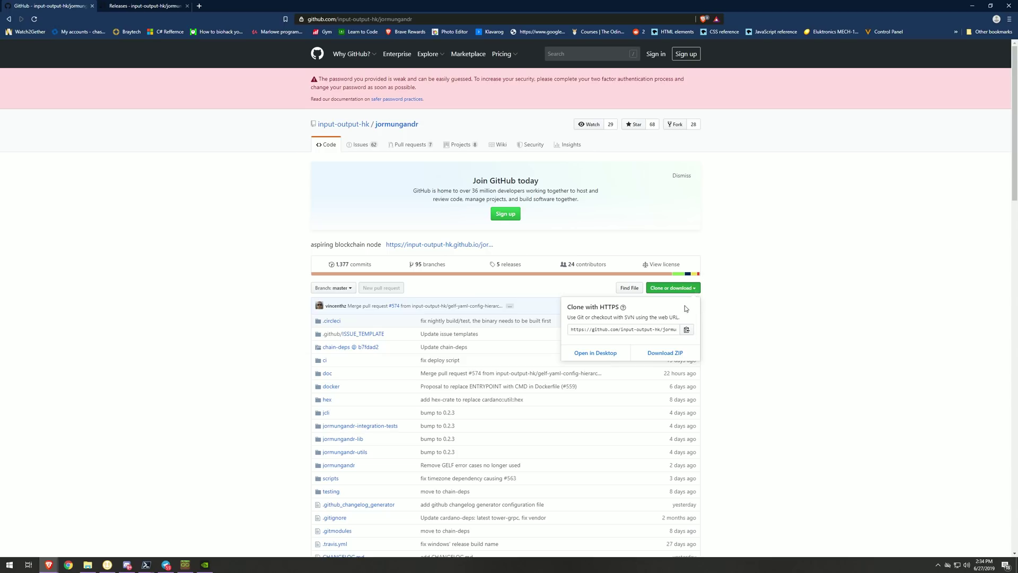
left_click(652, 355)
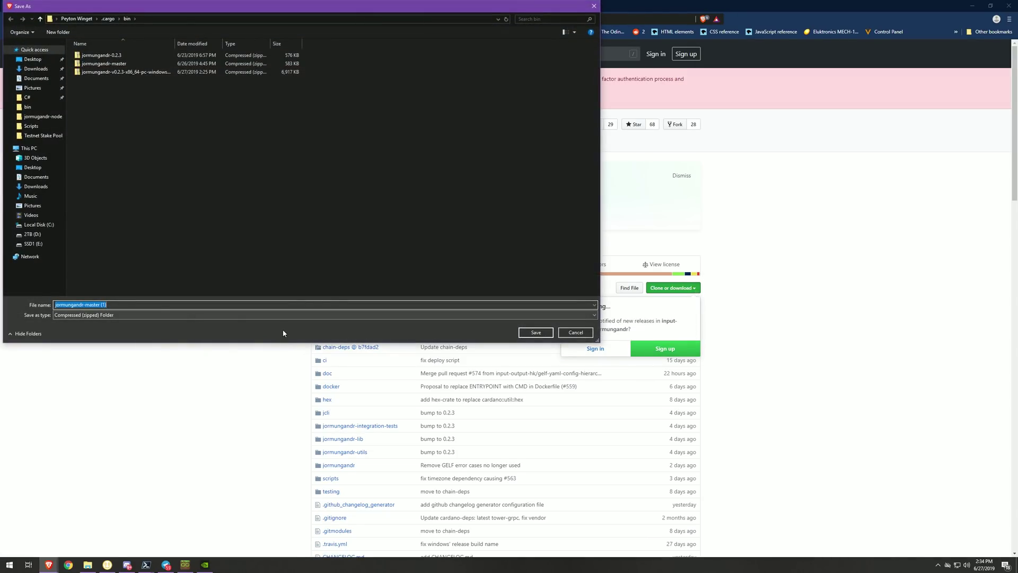
left_click(533, 332)
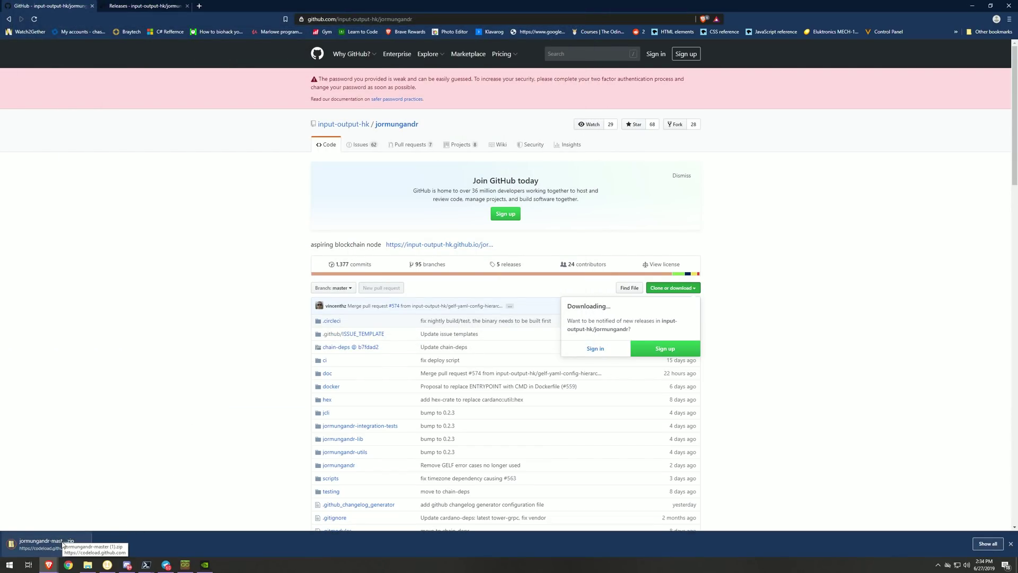
left_click(62, 544)
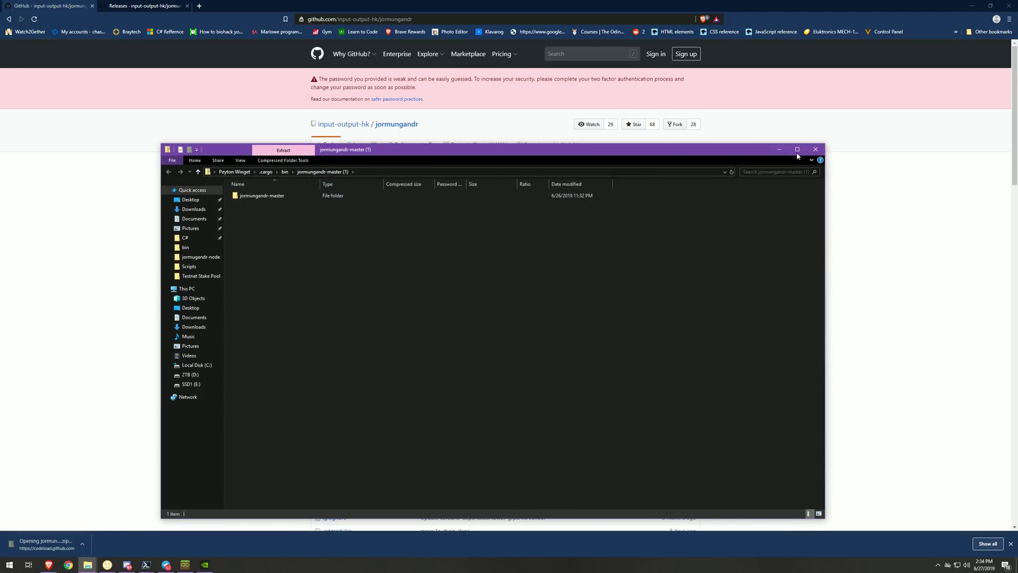
left_click(779, 150)
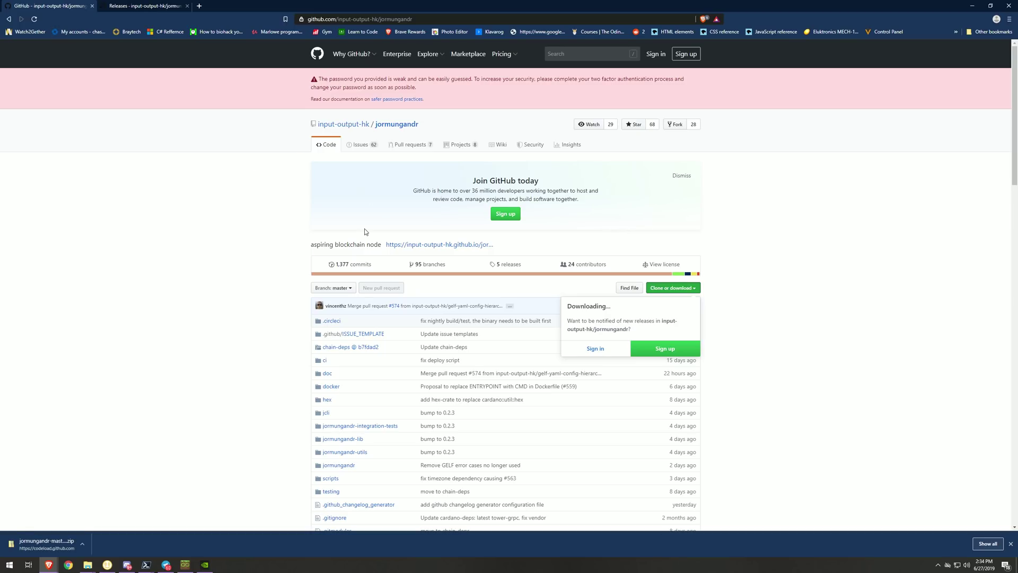
left_click(203, 205)
Step: On the Releases page, download and save jormungandr-v0.2.3-x86_64-pc-windows-gnu.zip
left_click(157, 6)
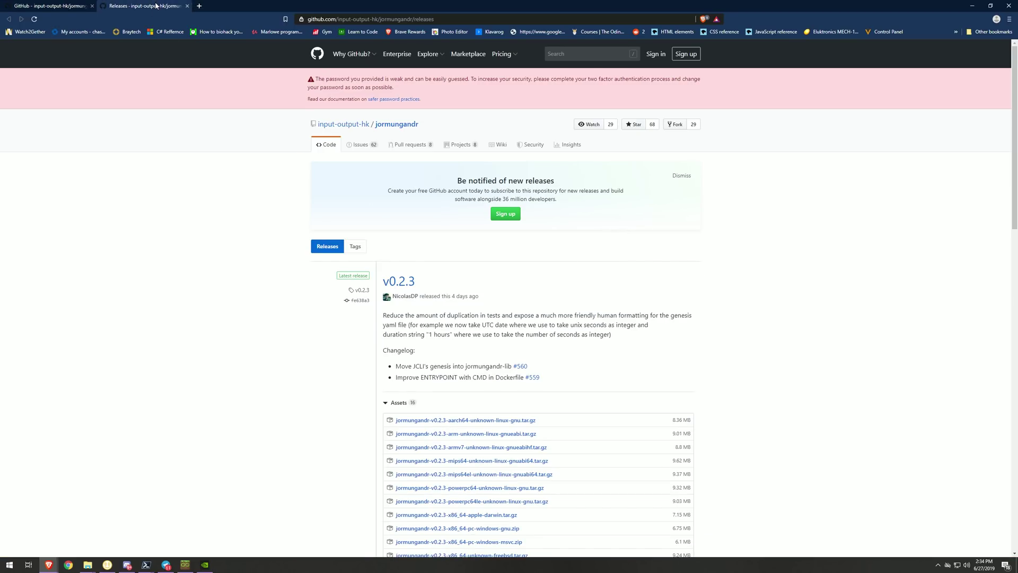
scroll(421, 300, "down", 1)
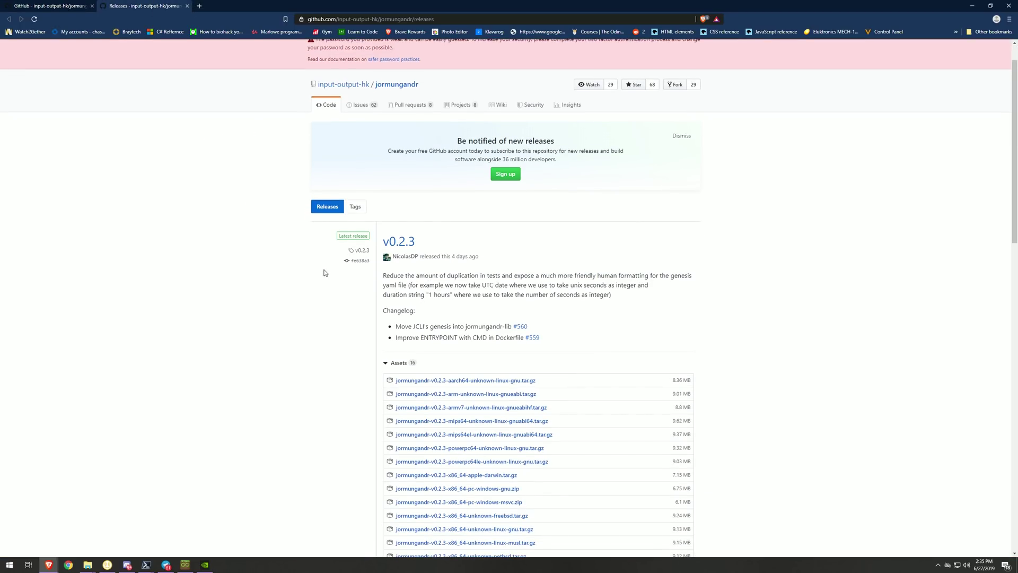
scroll(284, 268, "down", 1)
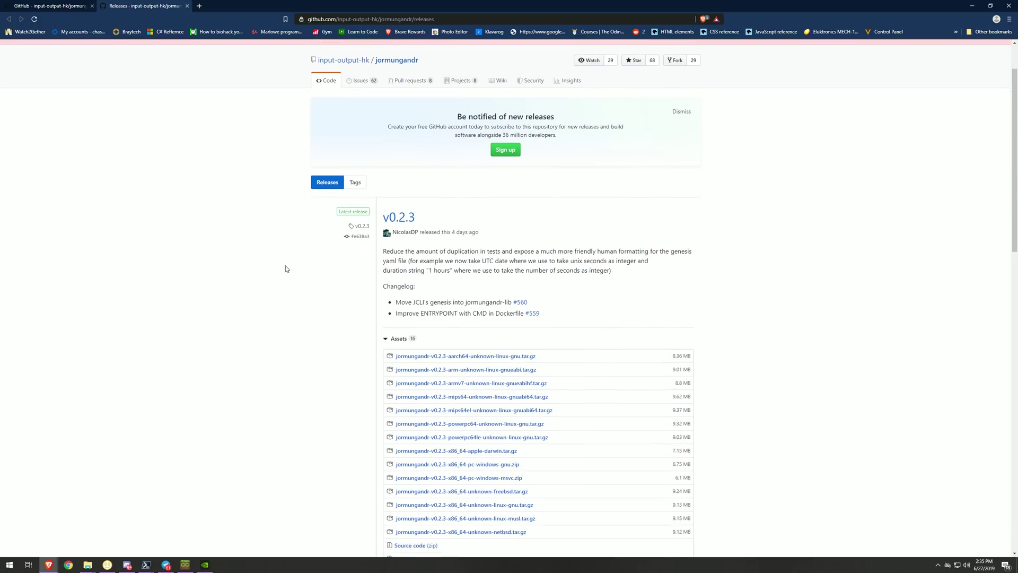
scroll(281, 266, "up", 2)
scroll(281, 266, "up", 1)
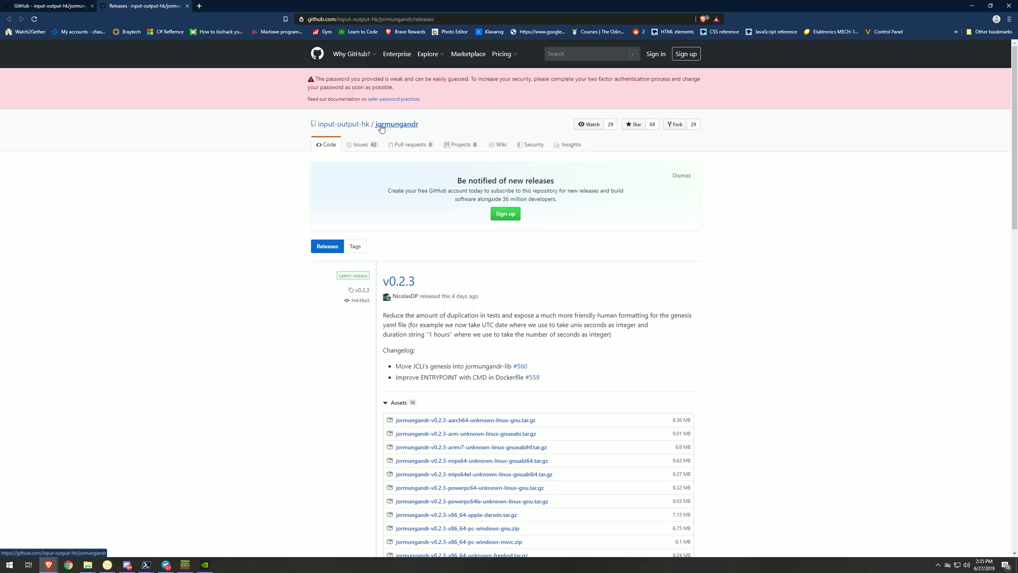
scroll(451, 207, "down", 2)
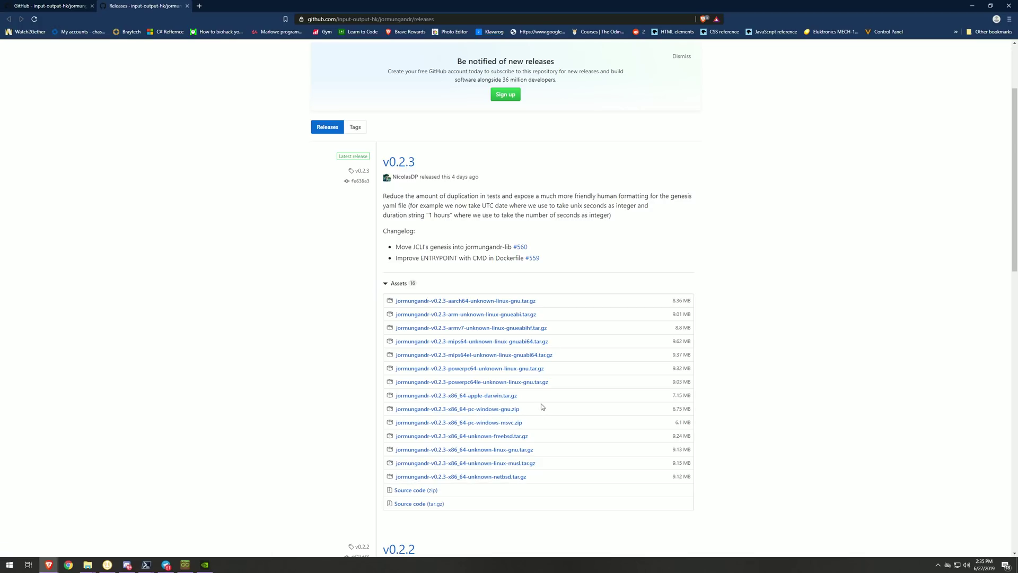
left_click(492, 409)
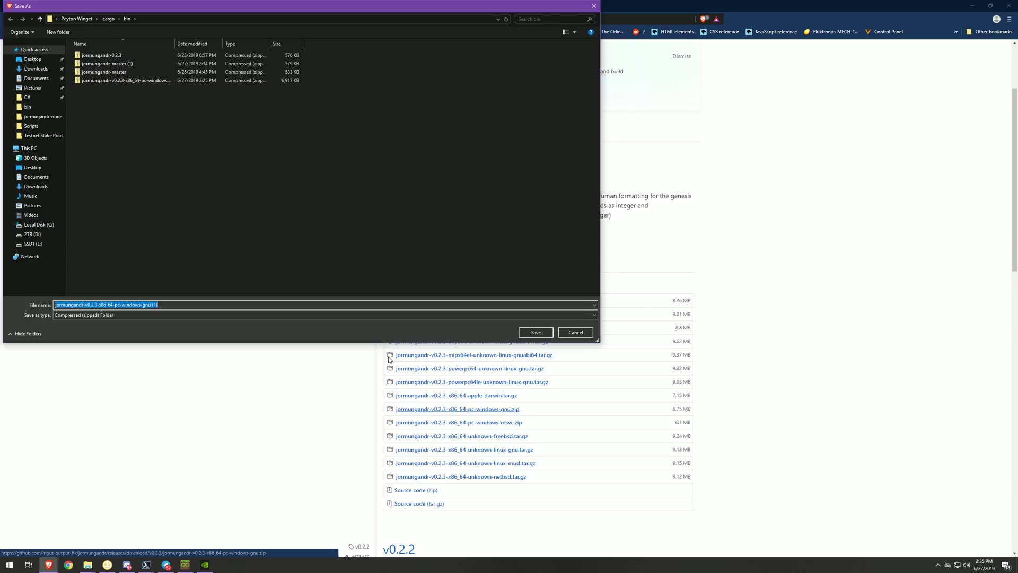
left_click(535, 333)
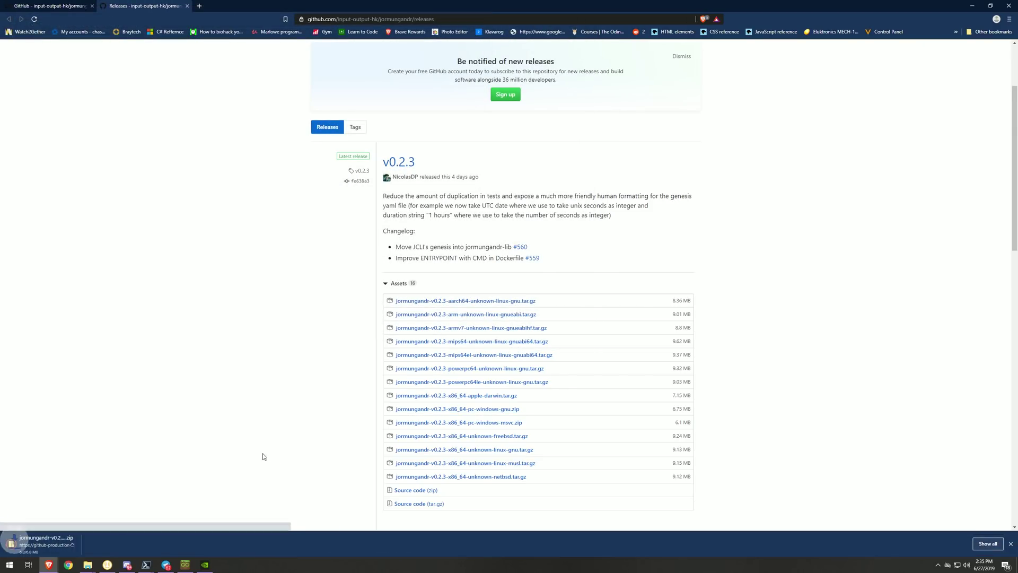
Step: Open the release zip to view jcli and jormungandr, then hide its window
left_click(47, 543)
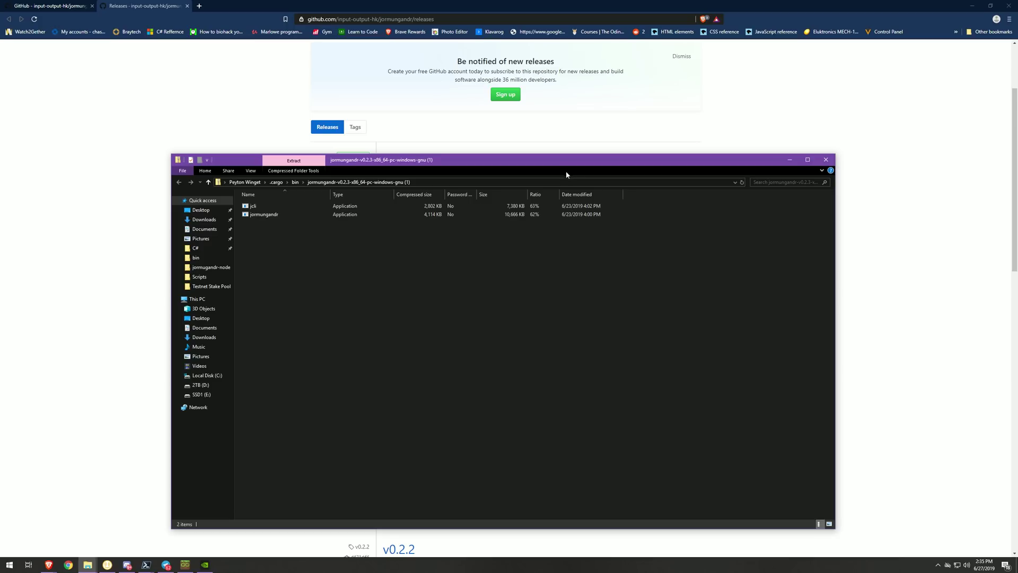
left_click_drag(570, 161, 530, 125)
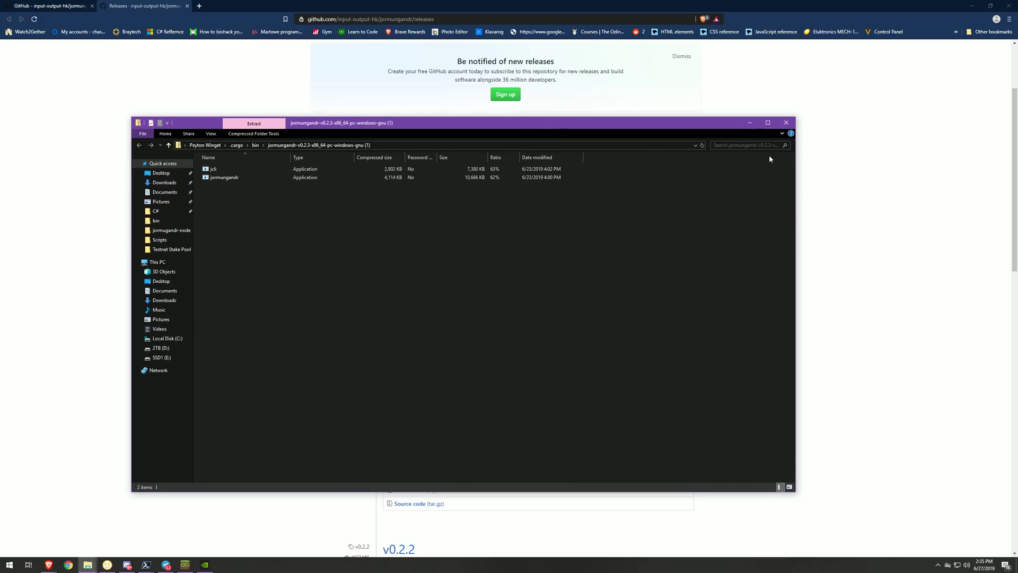
left_click(751, 123)
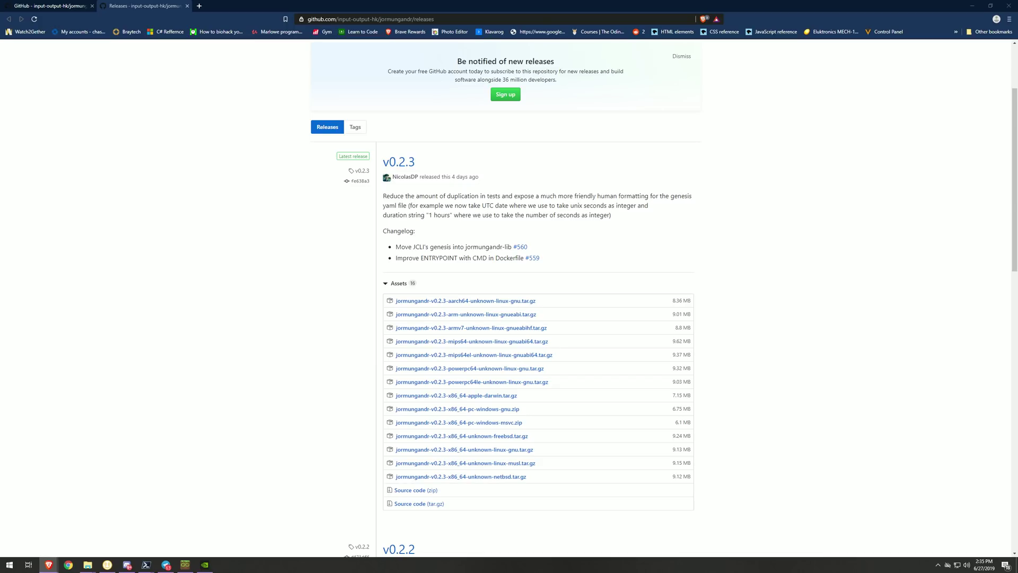
Step: Merge the Downloading Git and Rust Getting started windows into the main browser's tab strip
left_click_drag(265, 323, 233, 6)
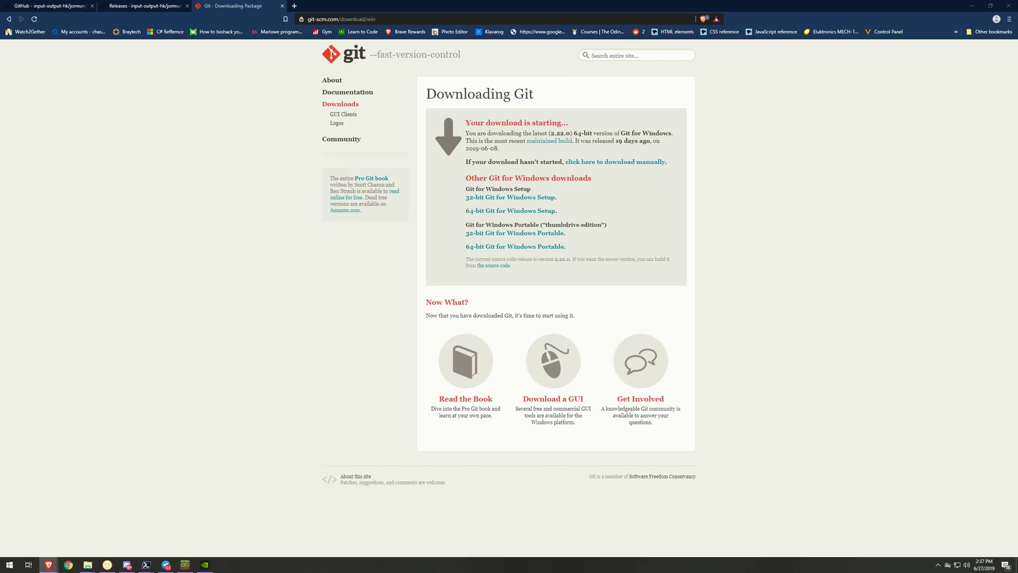
left_click_drag(451, 570, 345, 5)
Step: Scroll down the Rust Getting started page to the Visual Studio Build Tools download link
scroll(212, 224, "down", 1)
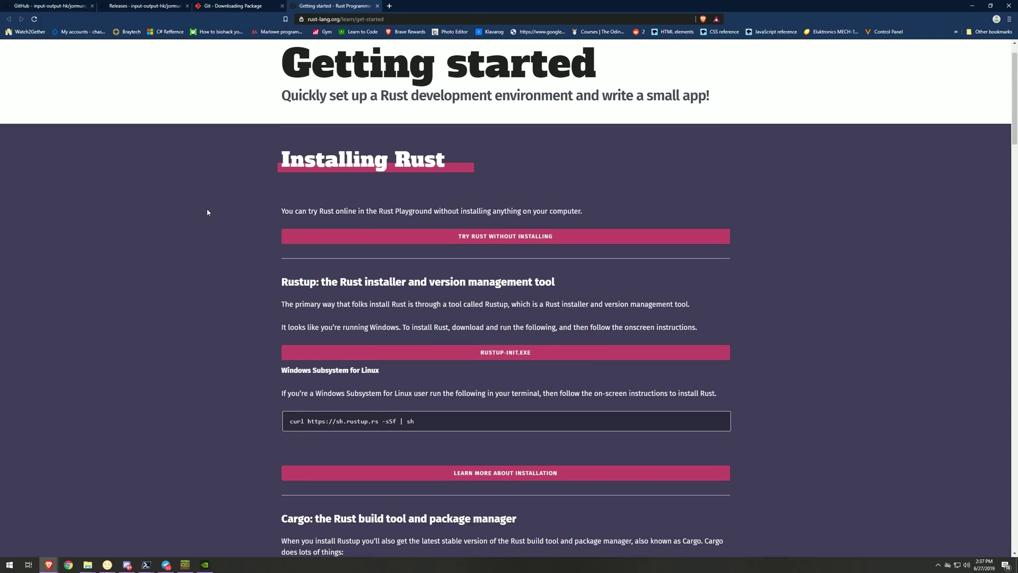
scroll(207, 212, "down", 2)
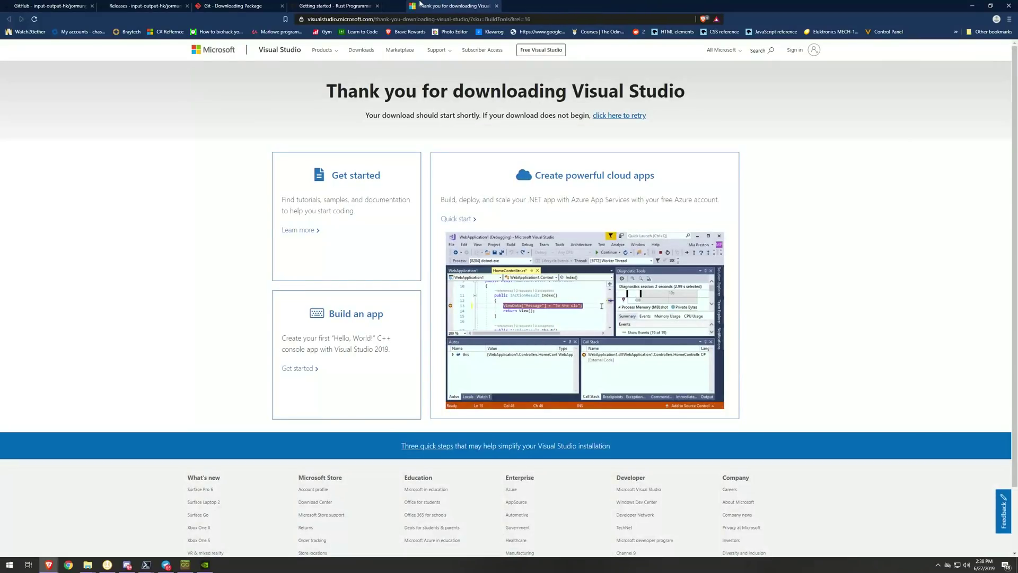
Step: Save and run vs_buildtools.exe, check Build Tools 2019 under Available, then close the installer
left_click(33, 20)
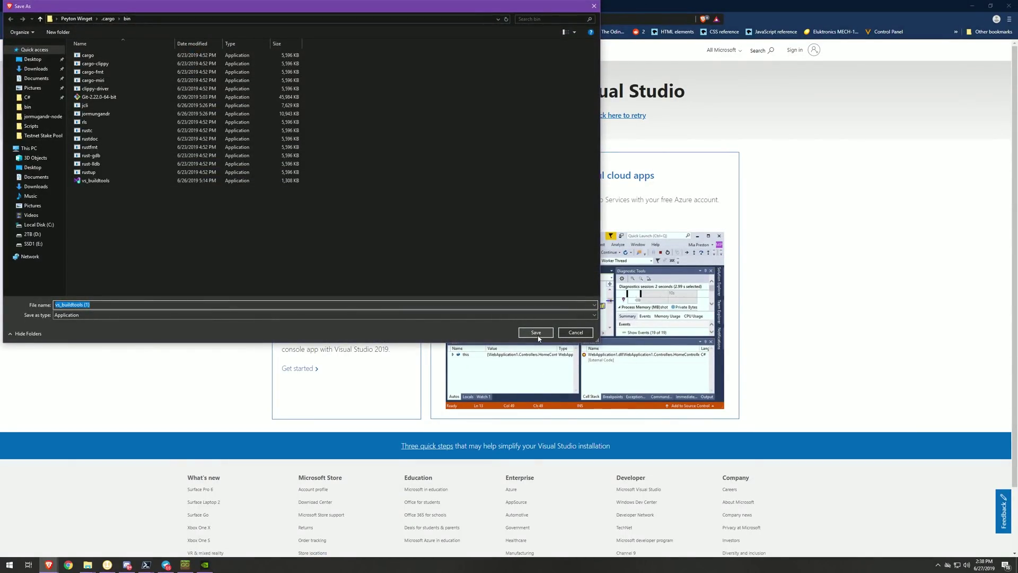
left_click(536, 333)
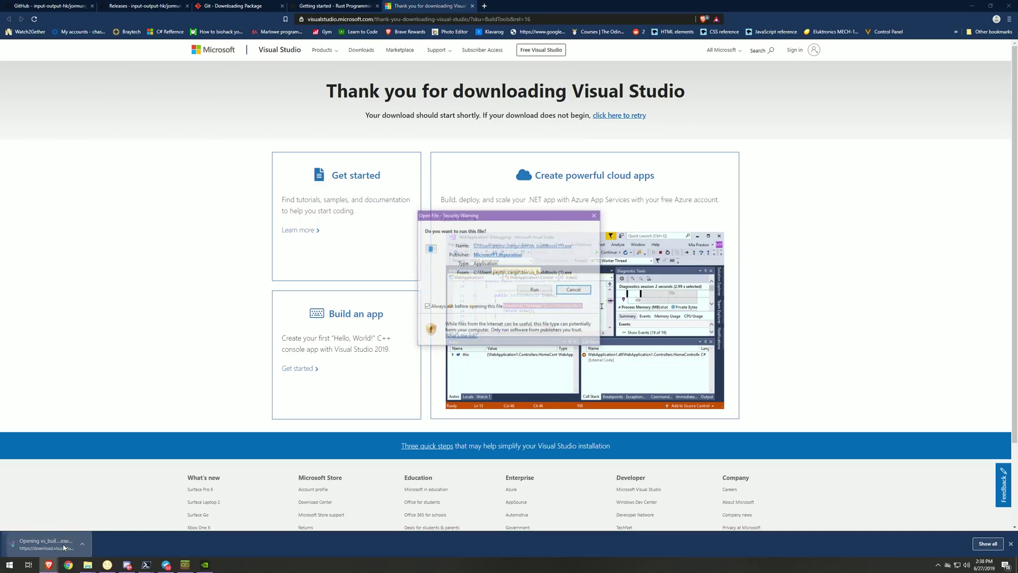
left_click(534, 290)
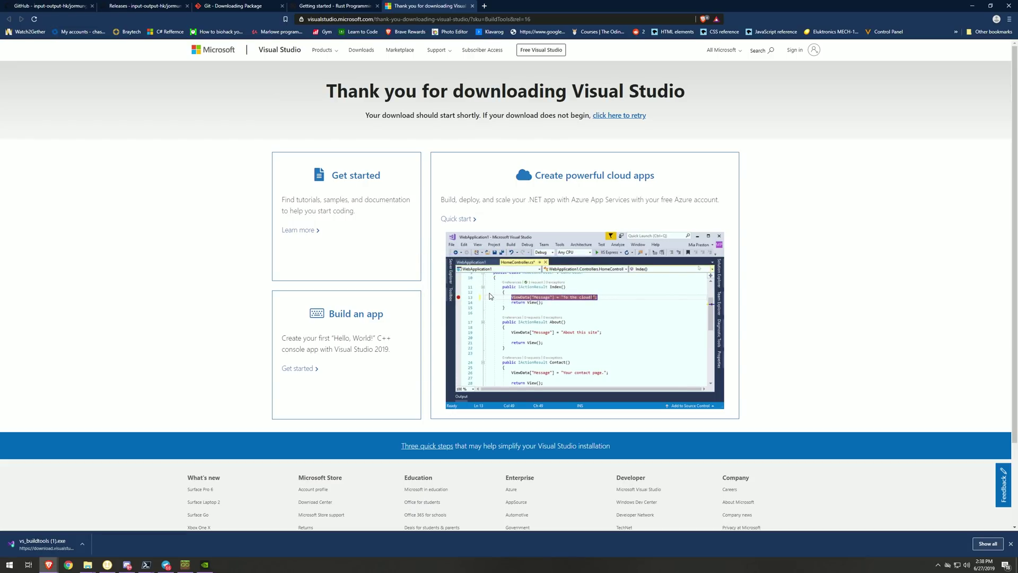
left_click(578, 324)
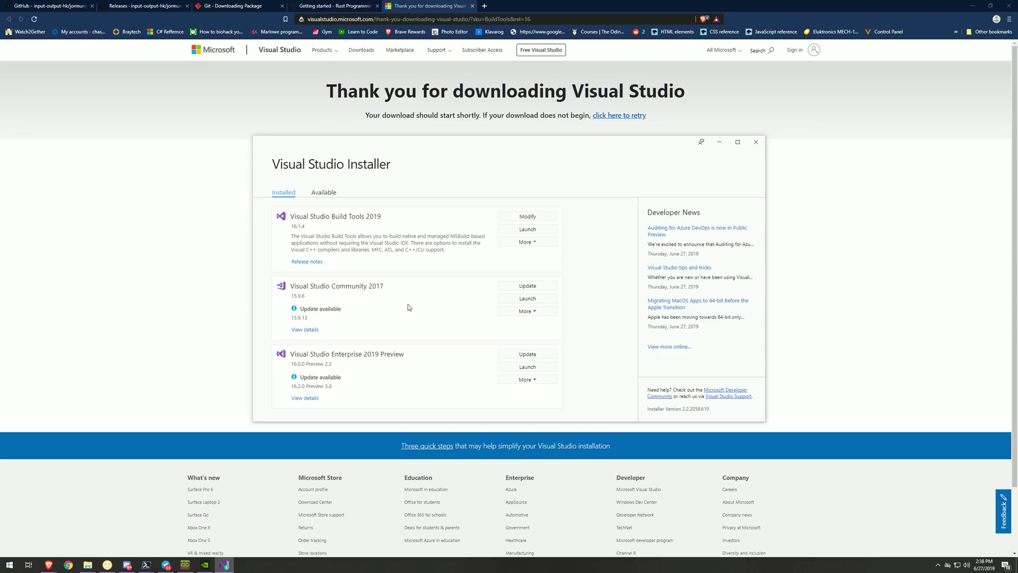
left_click(323, 193)
left_click(756, 141)
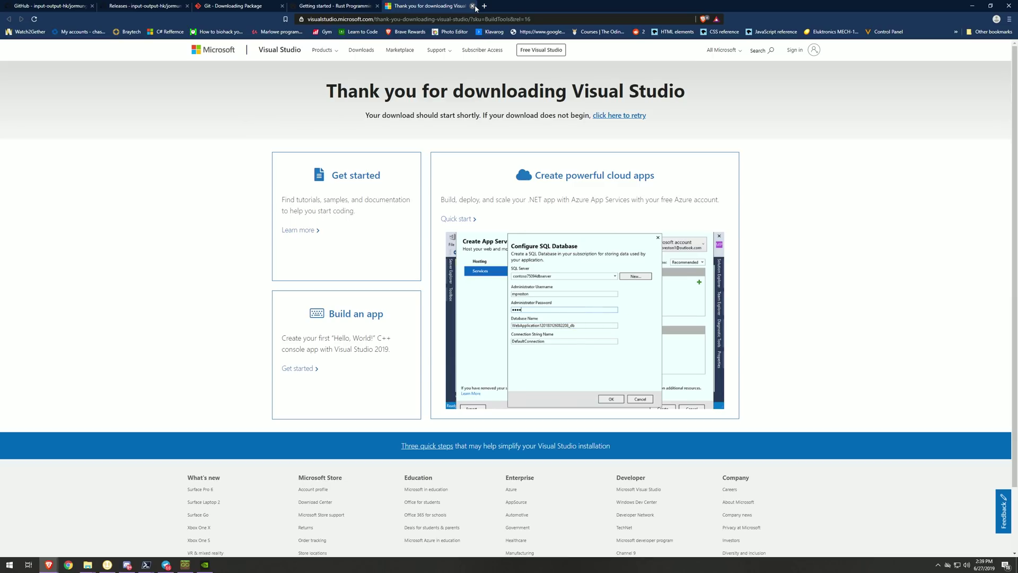
Step: Minimize the browser and bring up the desktop context menu
left_click(977, 4)
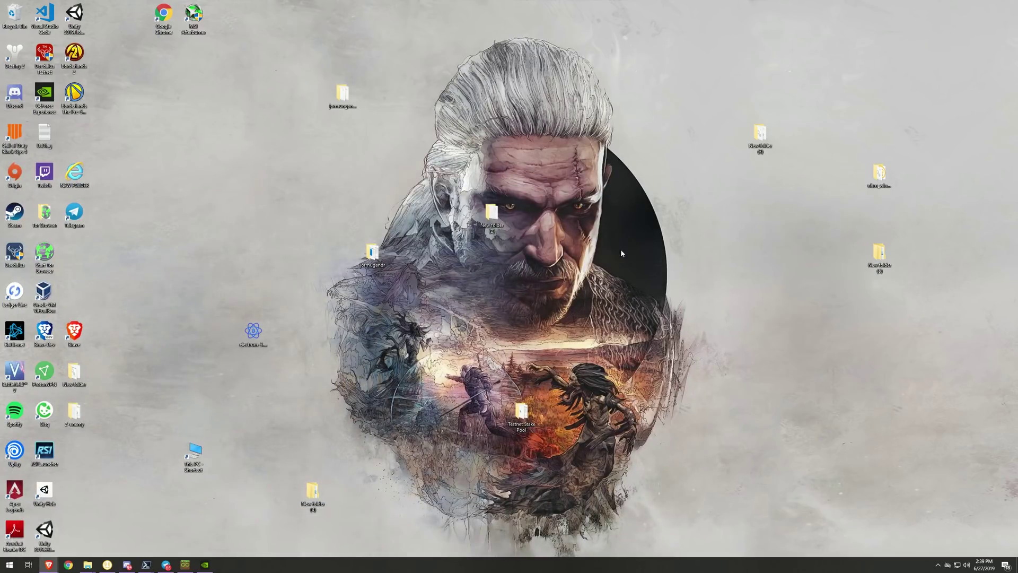
right_click(358, 317)
left_click(239, 197)
right_click(219, 247)
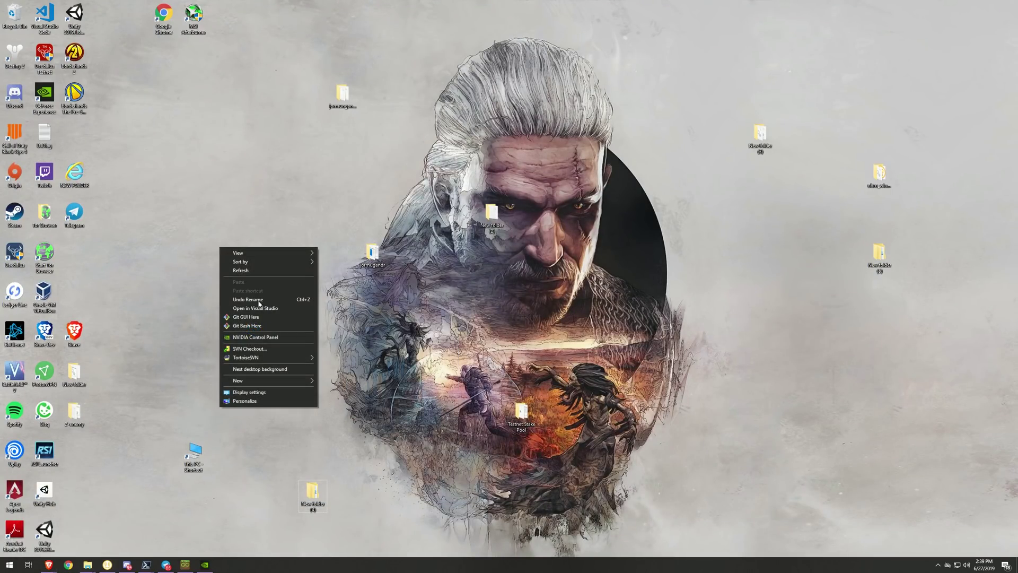
mouse_move(265, 381)
Step: Launch Git Bash by searching 'git bash' in Start, then close the MINGW64 window
left_click(6, 567)
left_click(10, 566)
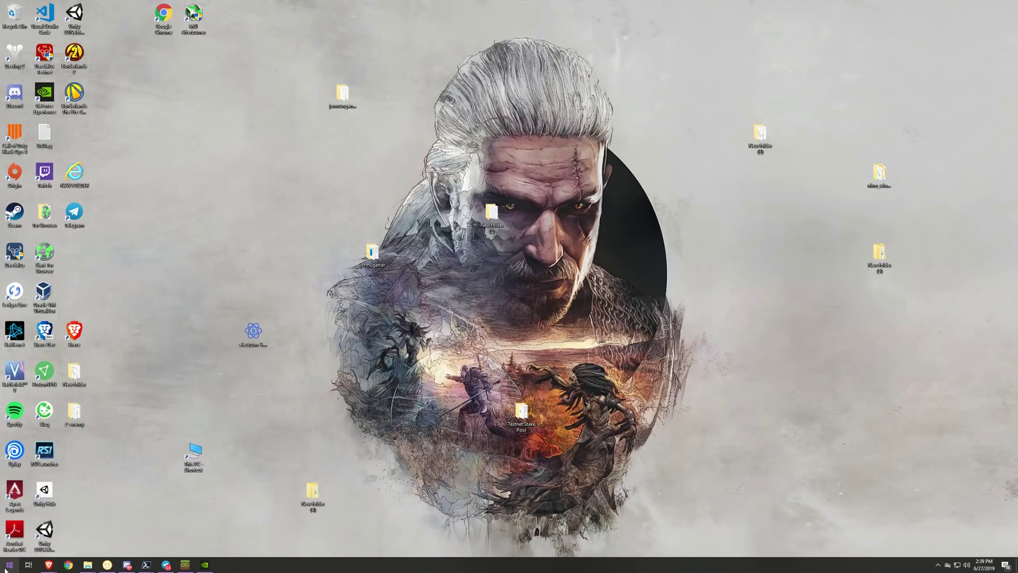
left_click(11, 565)
type("git bash")
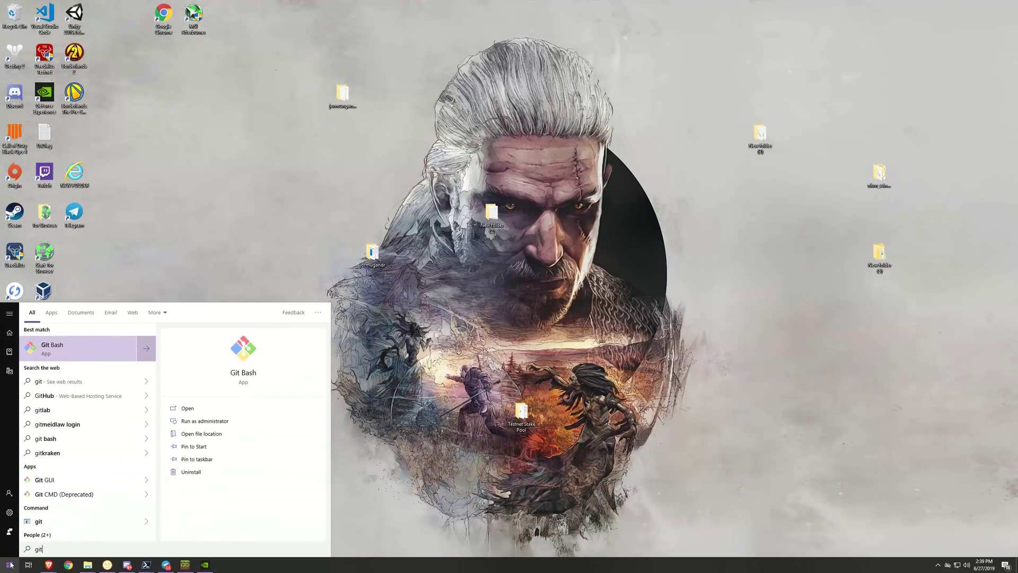
key("Return")
left_click_drag(153, 91, 320, 169)
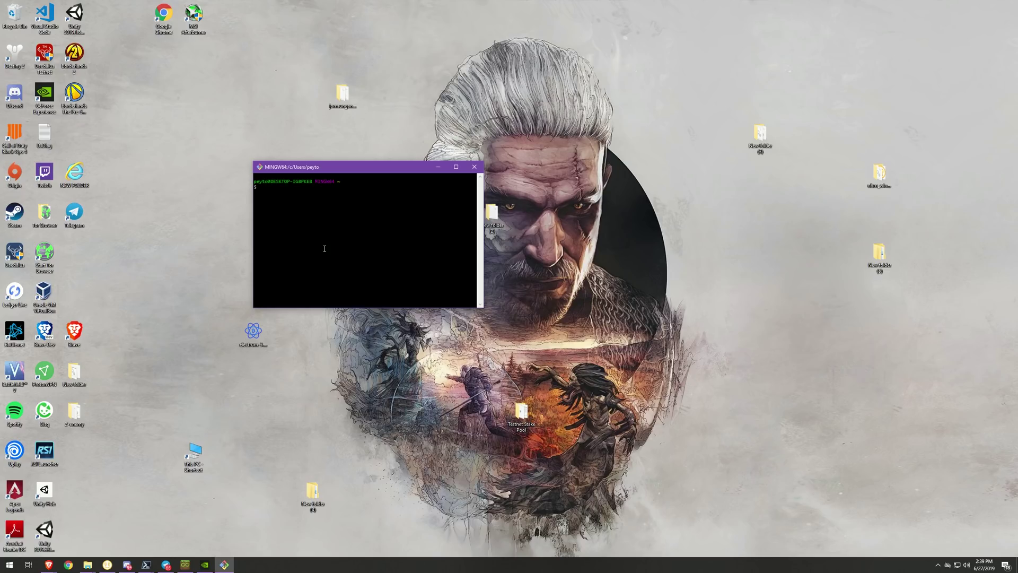
mouse_move(90, 566)
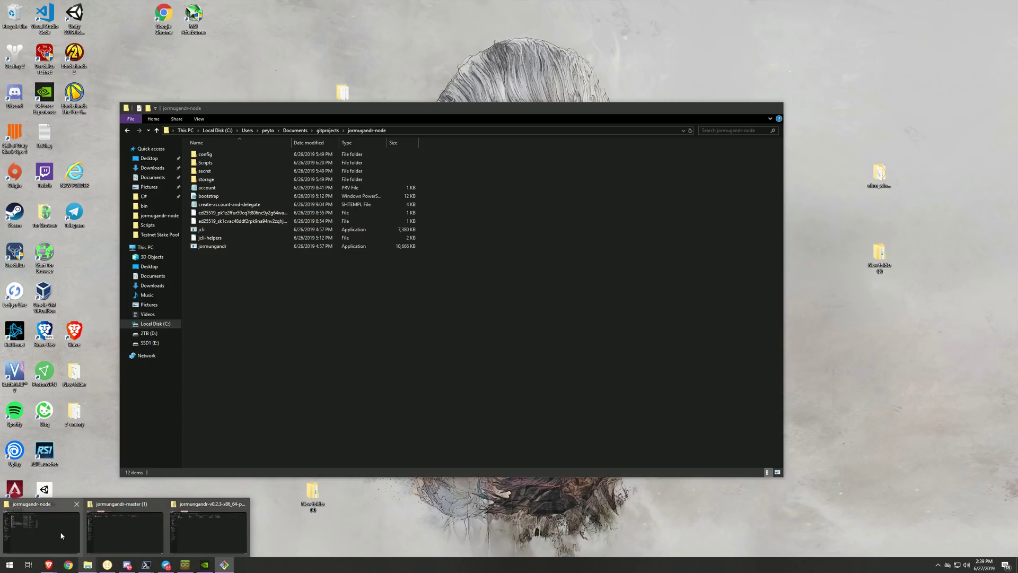
mouse_move(102, 544)
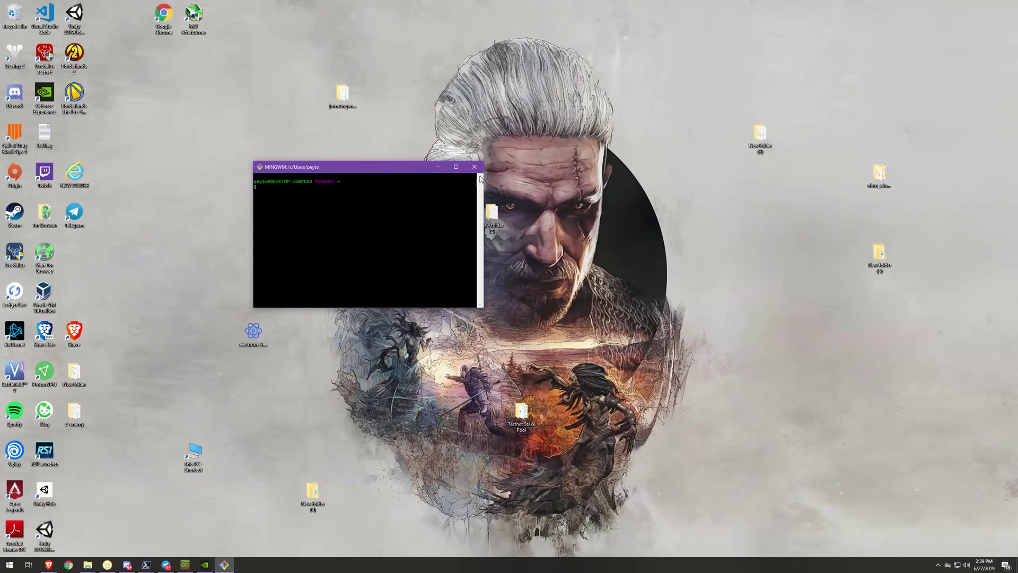
left_click(474, 166)
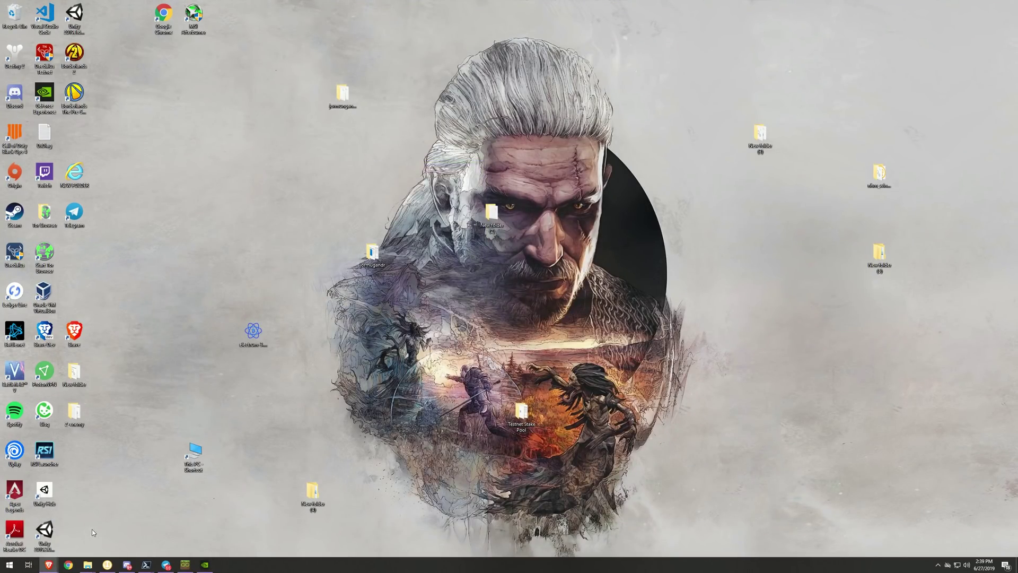
Step: Launch PowerShell 6 (x86) by searching 'pow' in the Start menu
left_click(9, 565)
type("pow")
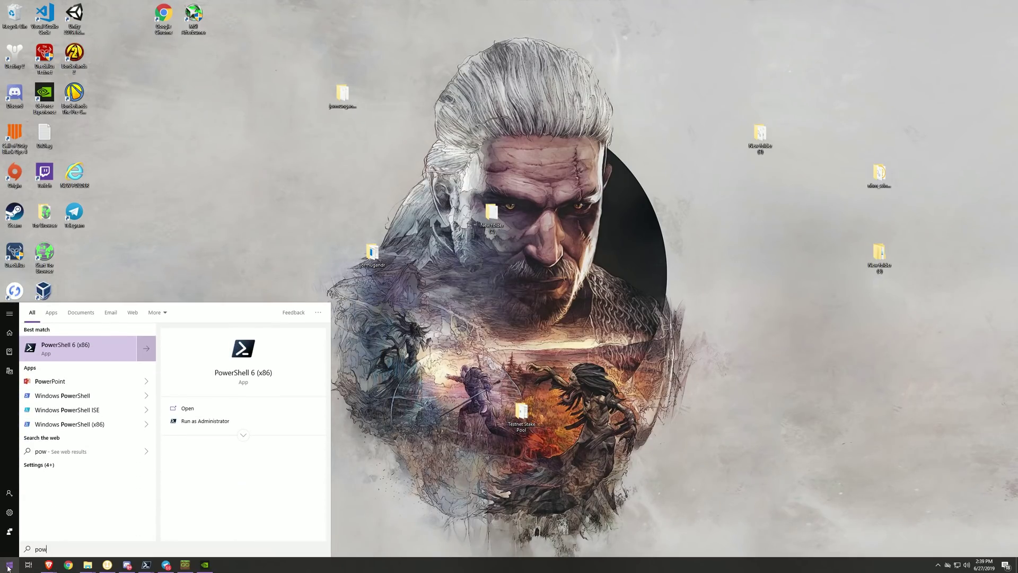
key("Return")
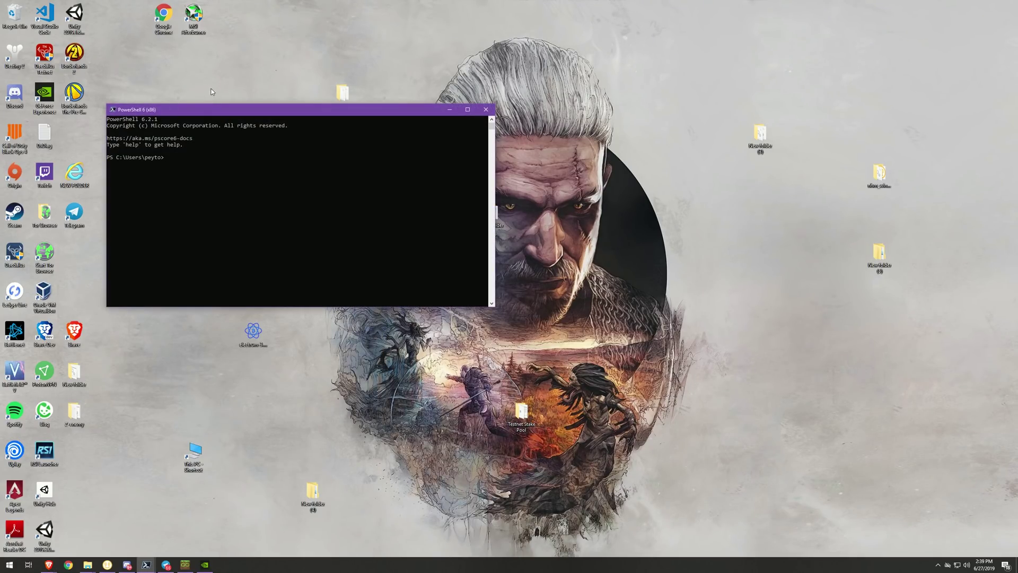
Step: Reposition the PowerShell window and move the jormungandr desktop folder to the lower right
left_click_drag(215, 113, 330, 140)
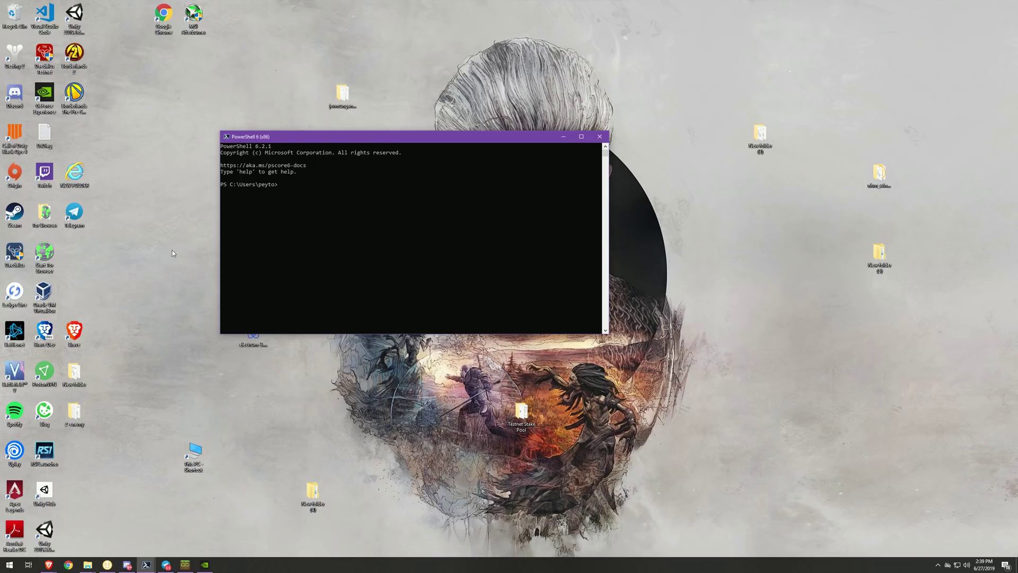
left_click_drag(335, 140, 366, 149)
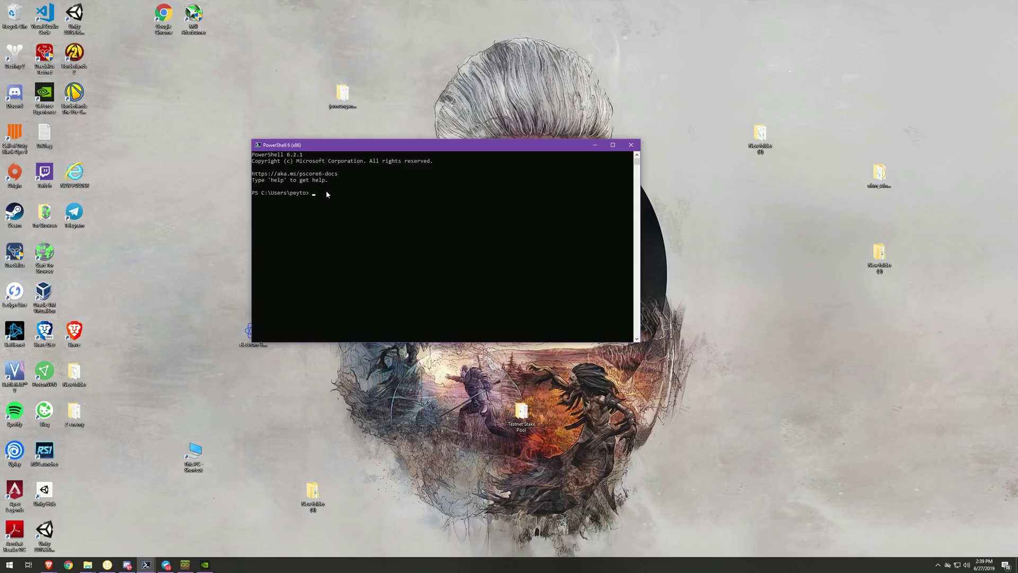
left_click_drag(409, 145, 307, 265)
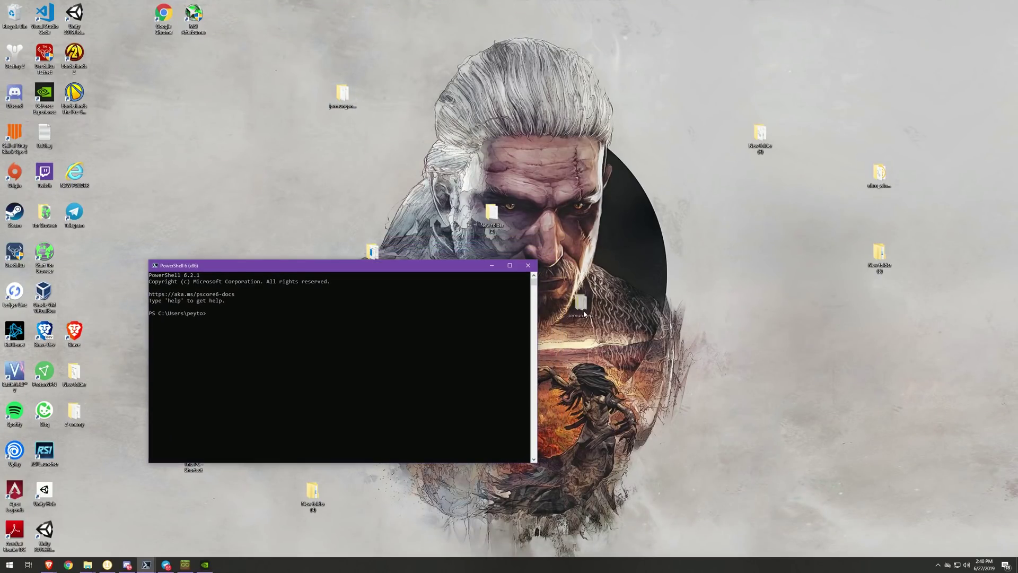
left_click_drag(342, 104, 610, 343)
right_click(324, 80)
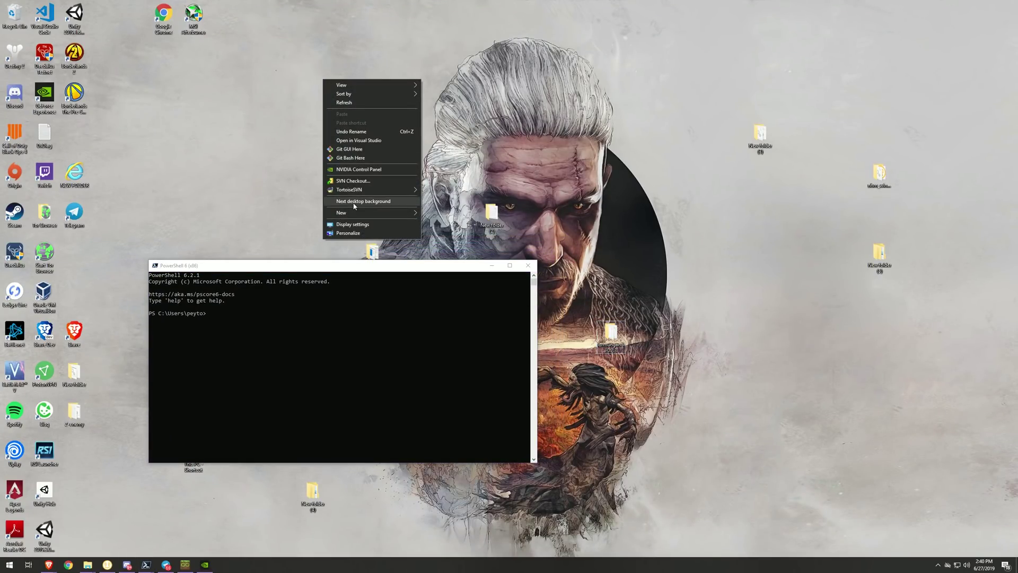
Step: Create a new desktop folder named J-YT
mouse_move(392, 213)
left_click(439, 213)
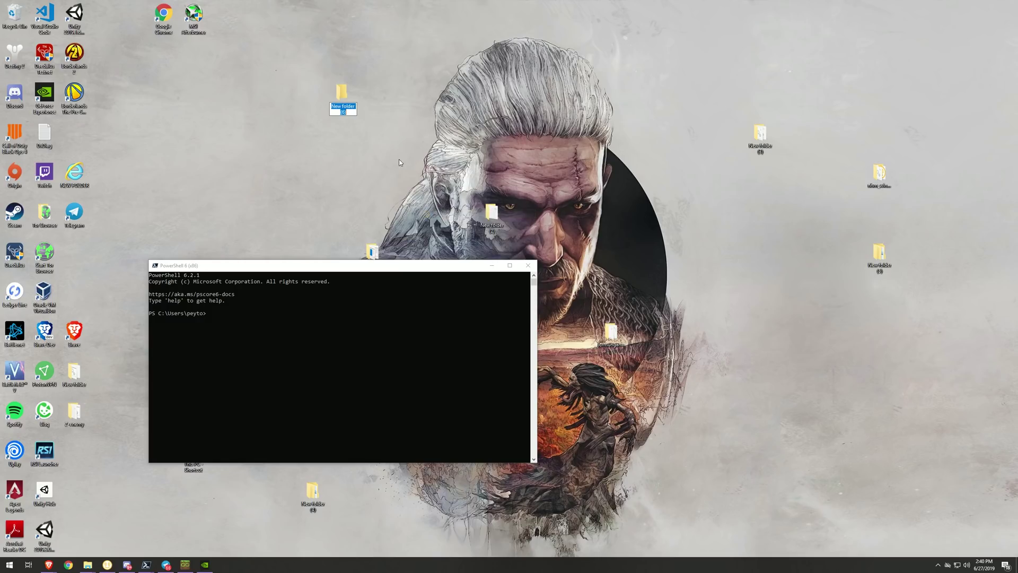
type("l")
type("-YT")
key("Return")
Step: Create a second desktop folder named J and move the PowerShell window aside
right_click(422, 91)
mouse_move(453, 222)
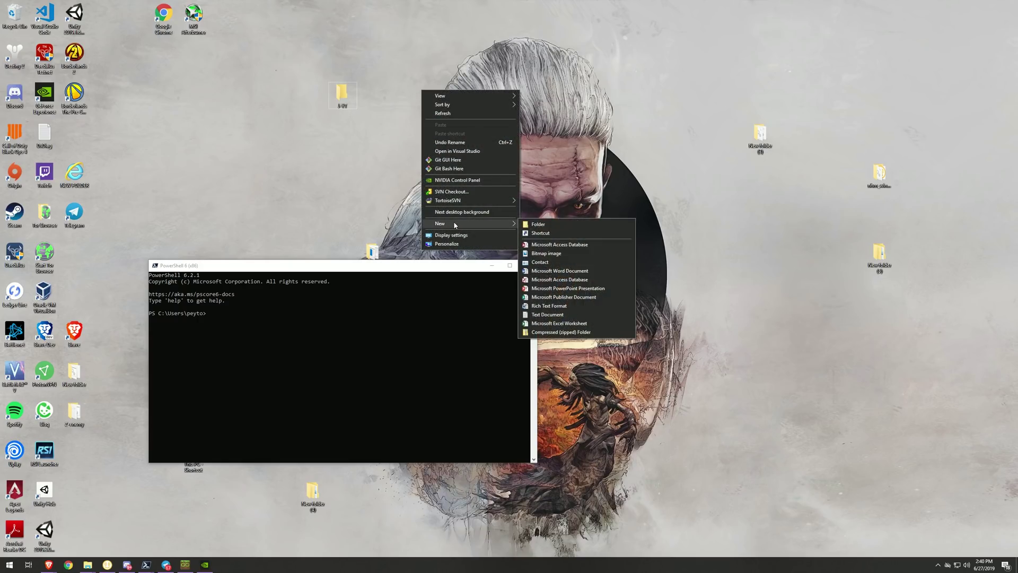
left_click(537, 225)
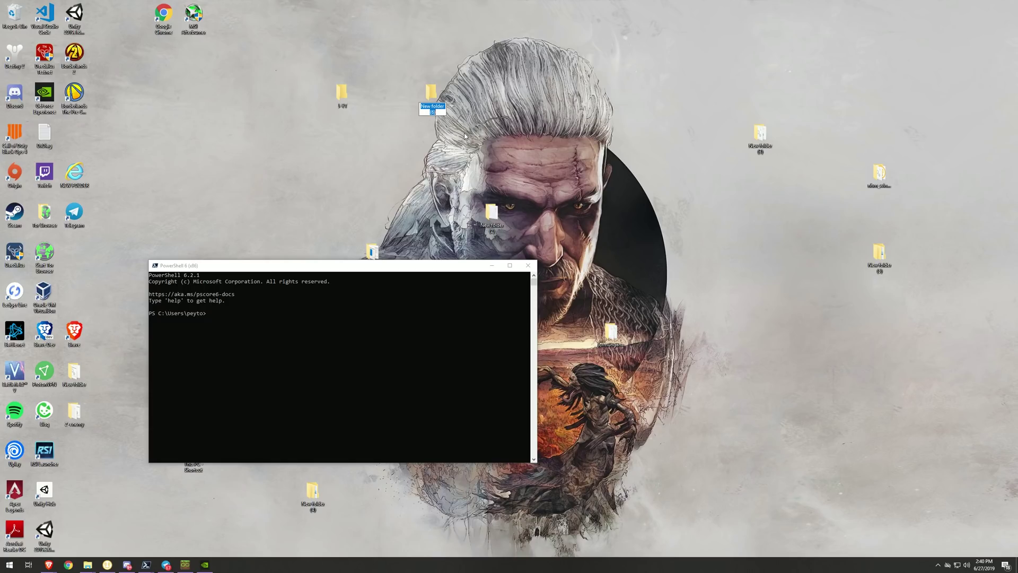
type("J")
left_click_drag(315, 267, 622, 310)
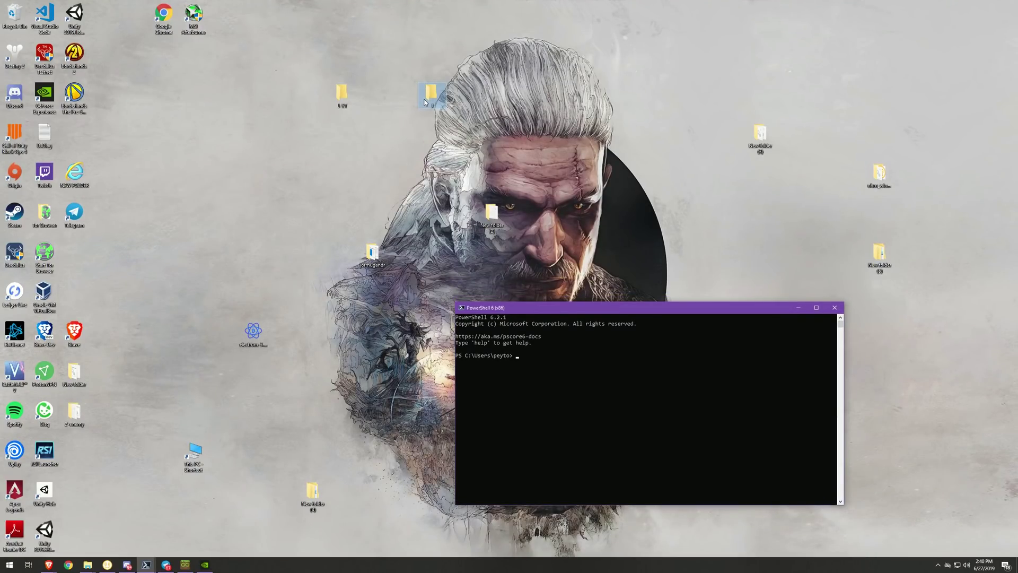
left_click(170, 291)
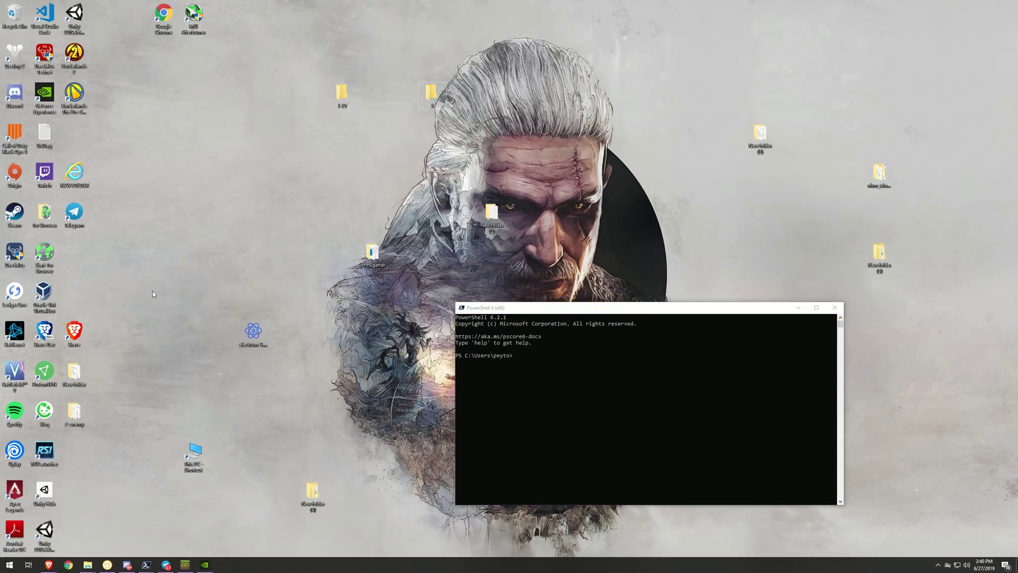
Step: Open the jormungandr-master folder in the zip window and select all 28 items
mouse_move(87, 564)
mouse_move(192, 530)
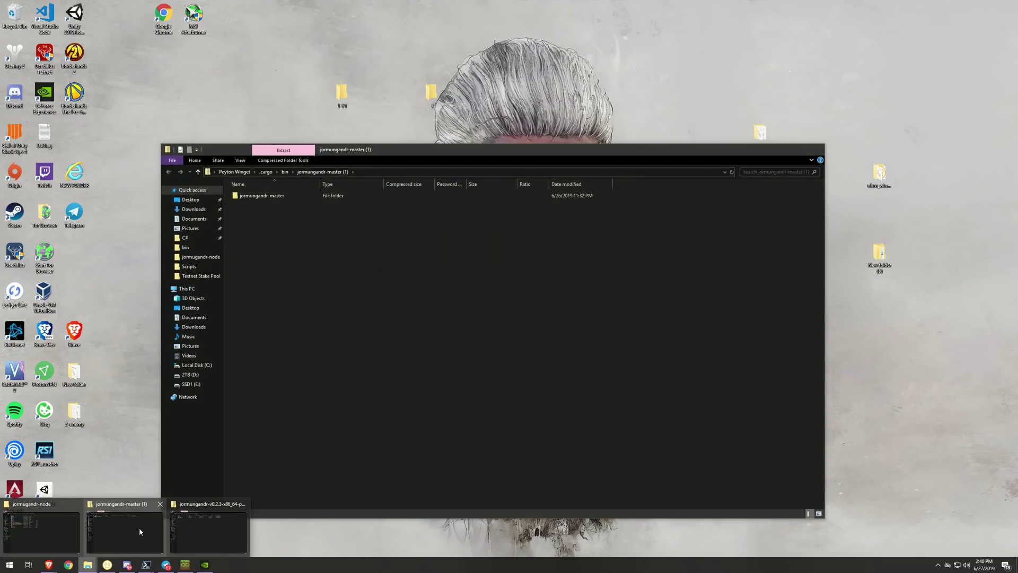
left_click(139, 527)
double_click(265, 195)
left_click_drag(273, 437, 260, 195)
Step: Drop the 28 items into the desktop folder J, close Explorer, and open J's scripts folder
left_click_drag(276, 263, 433, 97)
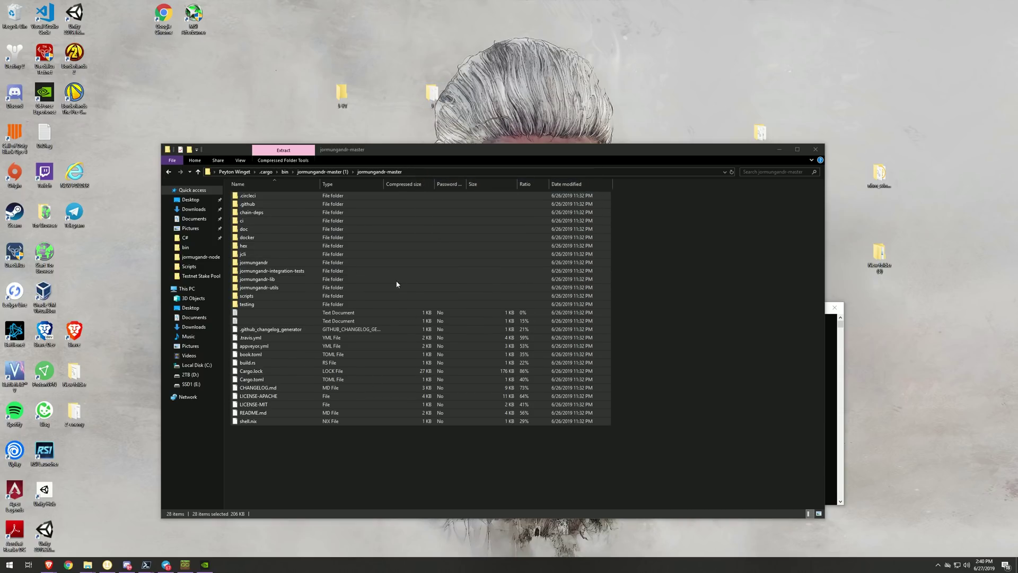
left_click(816, 149)
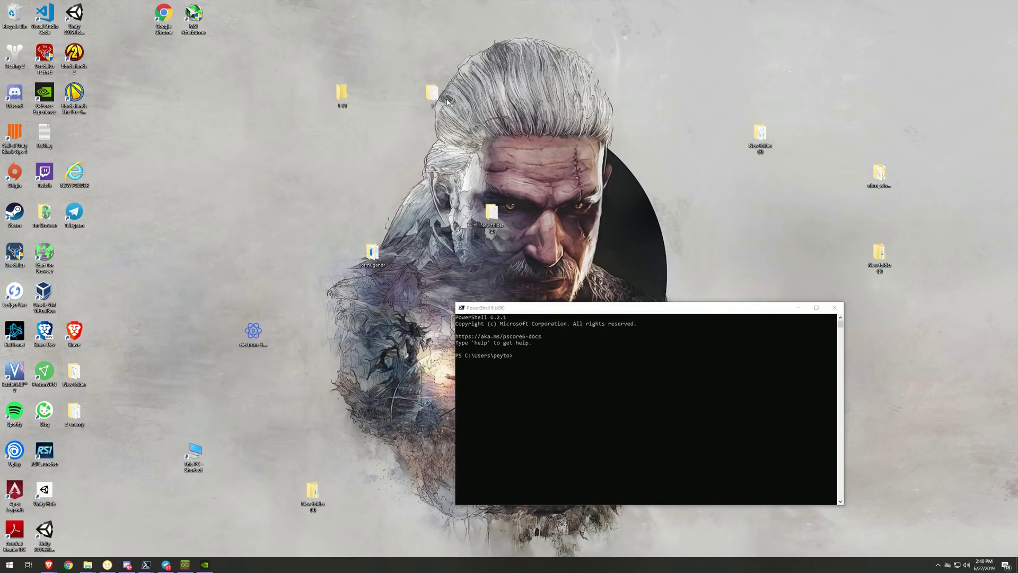
double_click(429, 94)
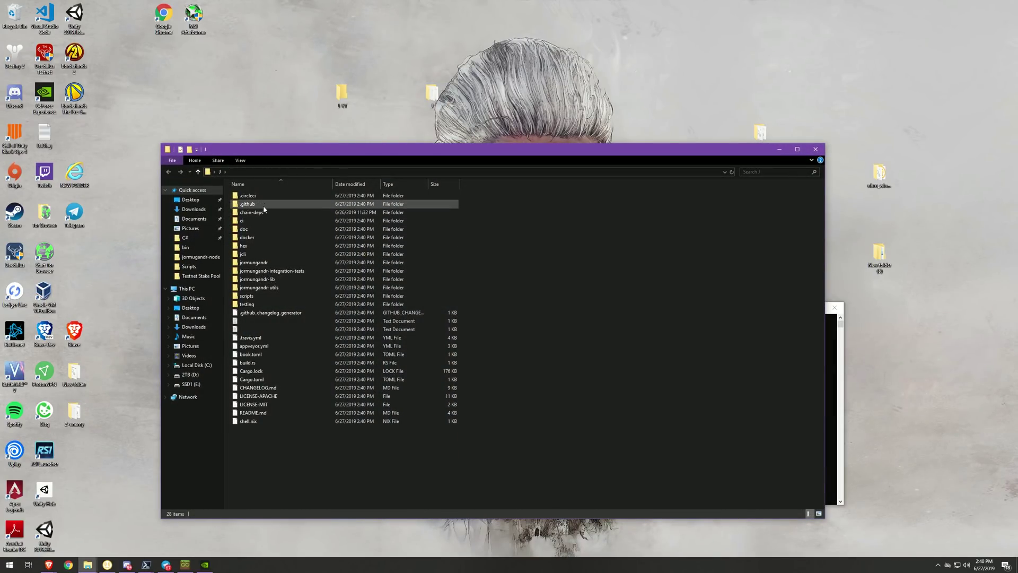
left_click_drag(265, 198, 265, 299)
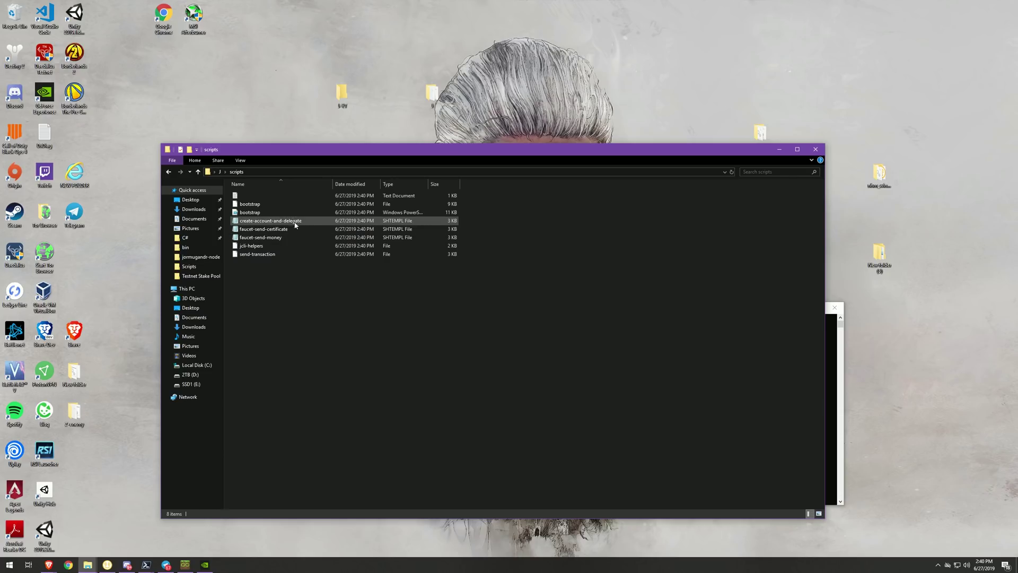
Step: Drag the bootstrap PowerShell script onto the J-YT desktop folder and open J-YT to check it
left_click(264, 213)
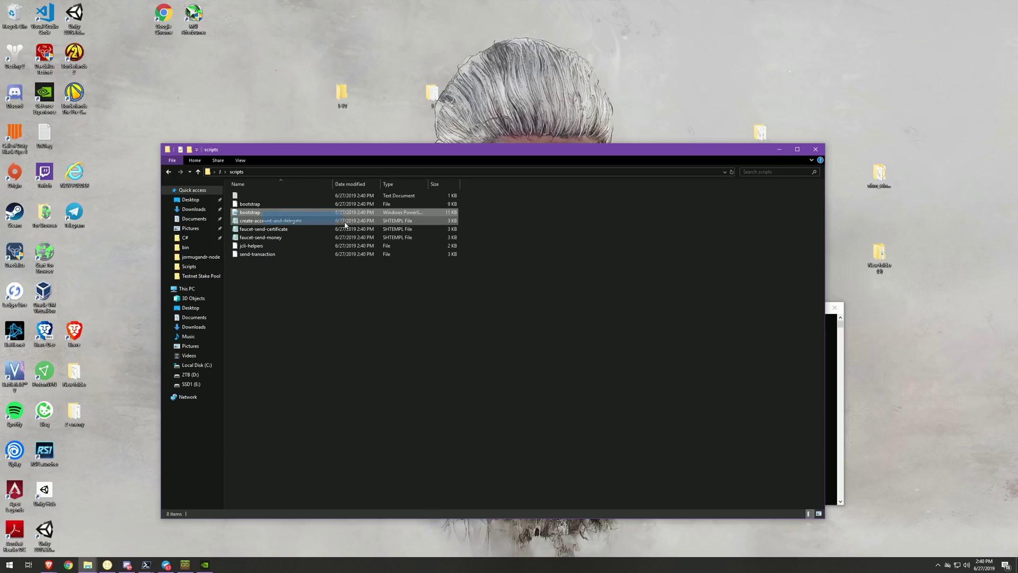
left_click_drag(264, 213, 305, 214)
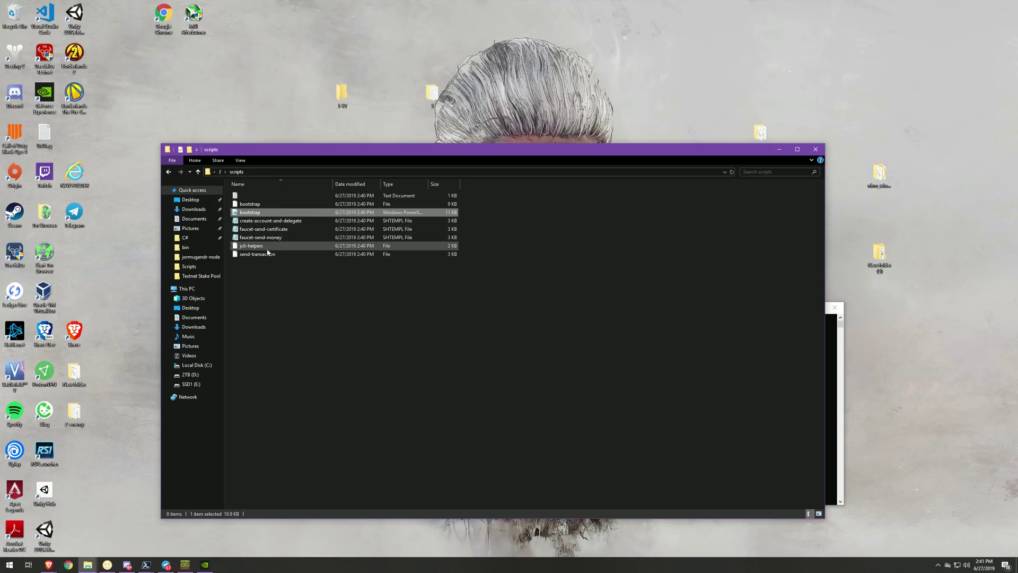
left_click_drag(306, 285, 269, 218)
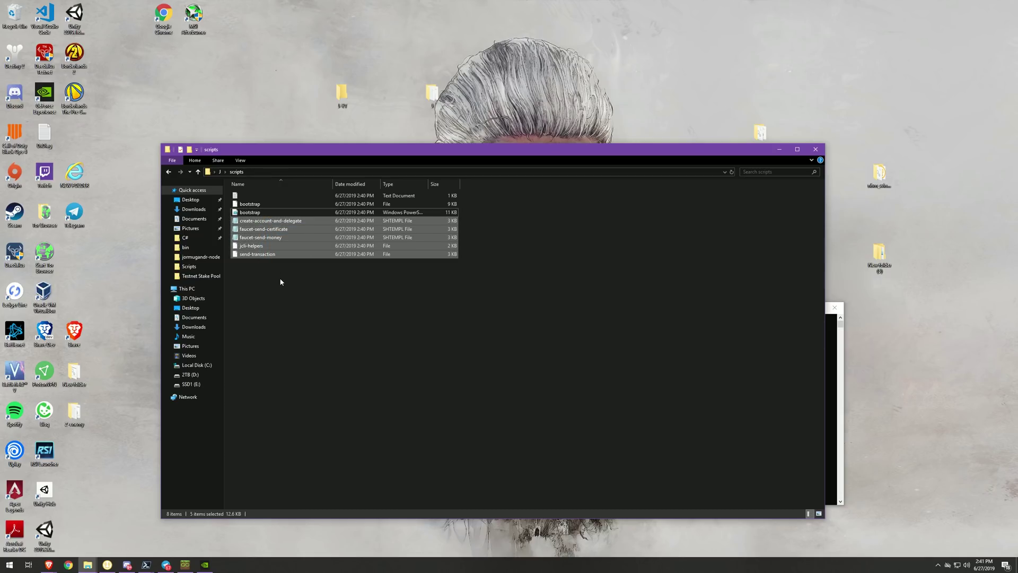
left_click(280, 281)
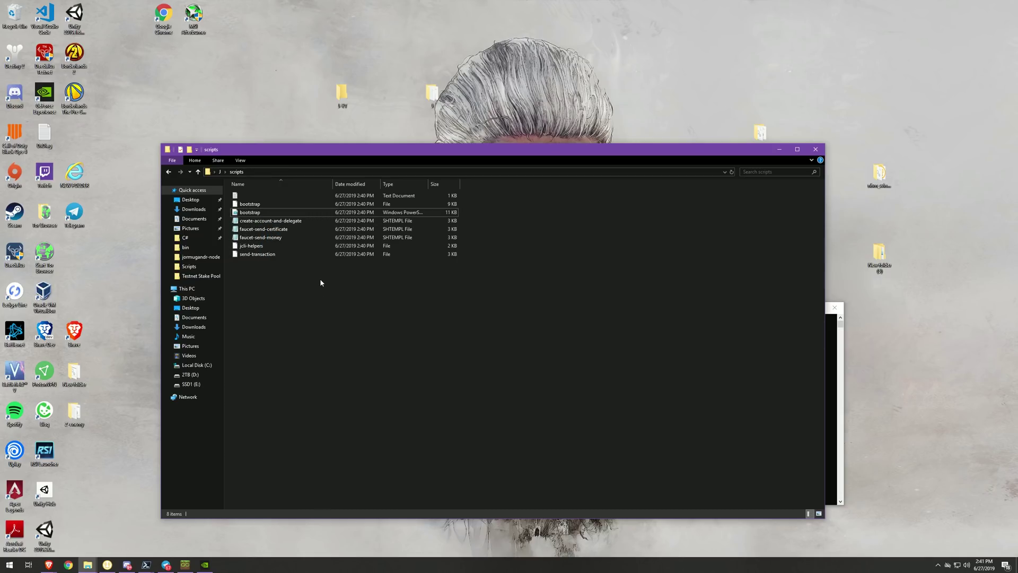
left_click(278, 215)
left_click_drag(356, 216, 340, 93)
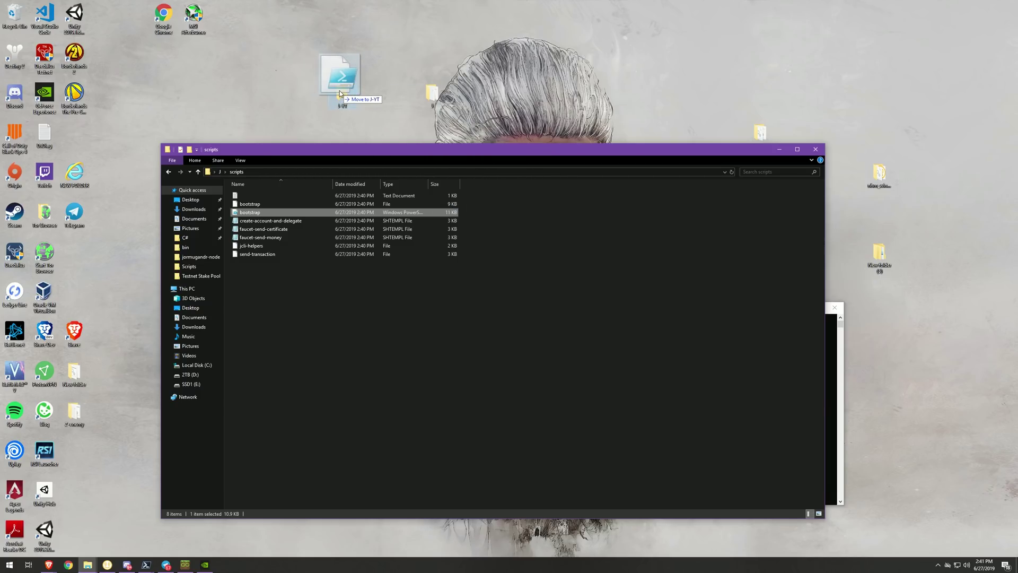
left_click_drag(340, 94, 340, 92)
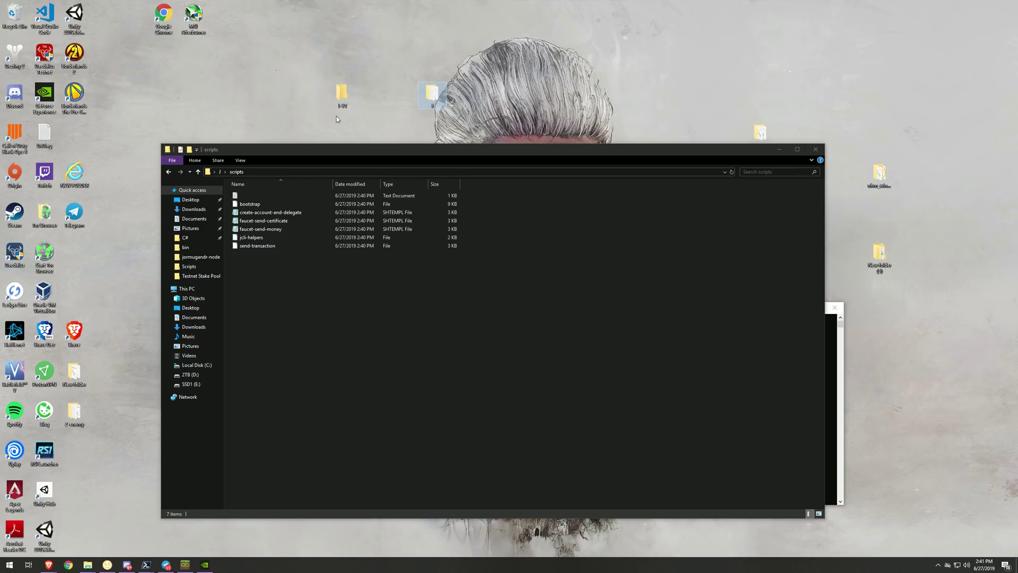
double_click(339, 95)
left_click_drag(291, 175, 304, 285)
Step: Copy the bootstrap script and paste it into the J-YT folder, then move the scripts window aside
right_click(265, 255)
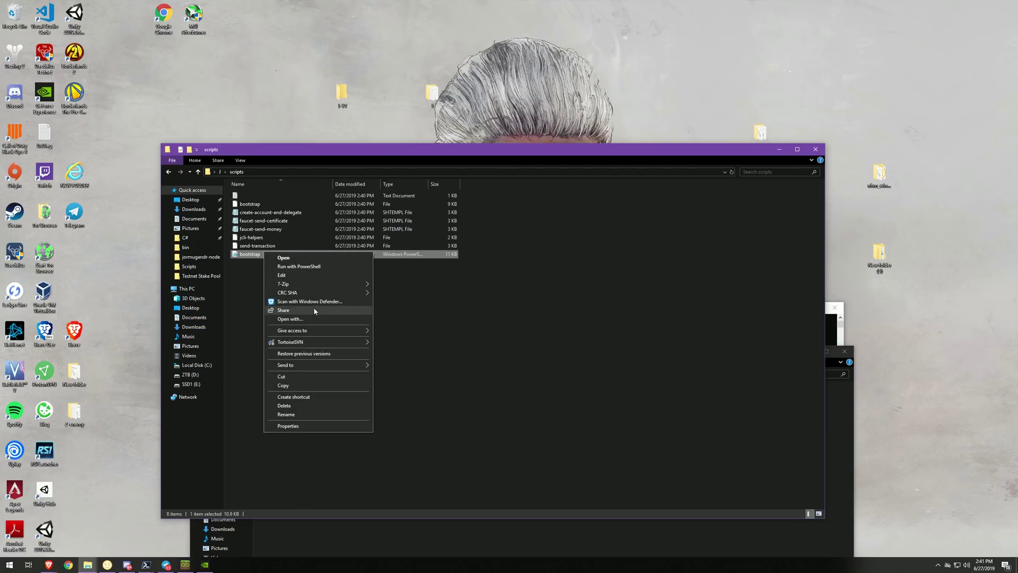
left_click(301, 387)
right_click(343, 97)
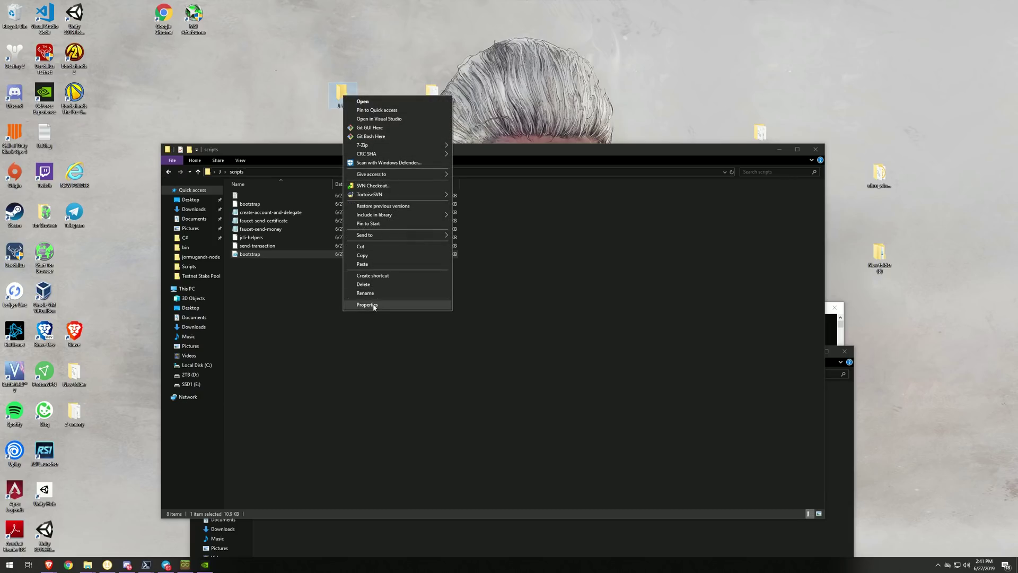
left_click(368, 264)
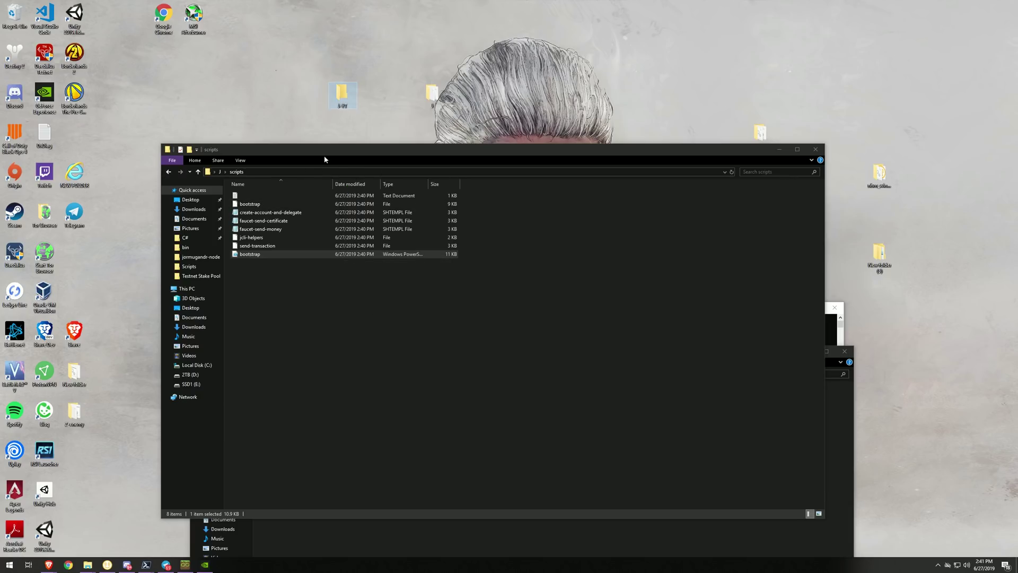
left_click(396, 150)
left_click_drag(396, 150, 330, 144)
Step: Close the scripts window and arrange the J-YT folder and archive windows side by side
left_click(749, 143)
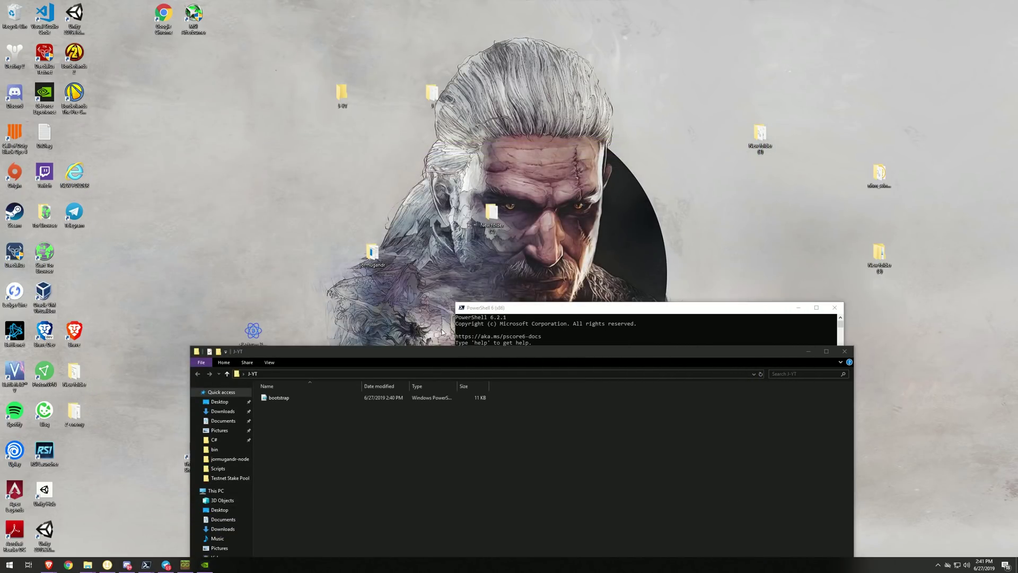
left_click_drag(413, 355, 289, 142)
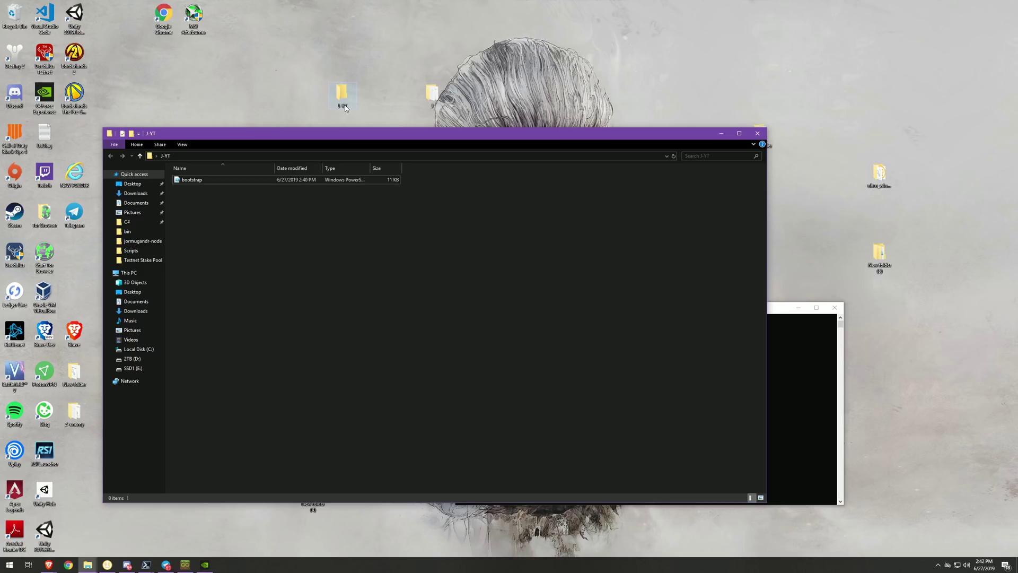
left_click_drag(324, 142, 374, 61)
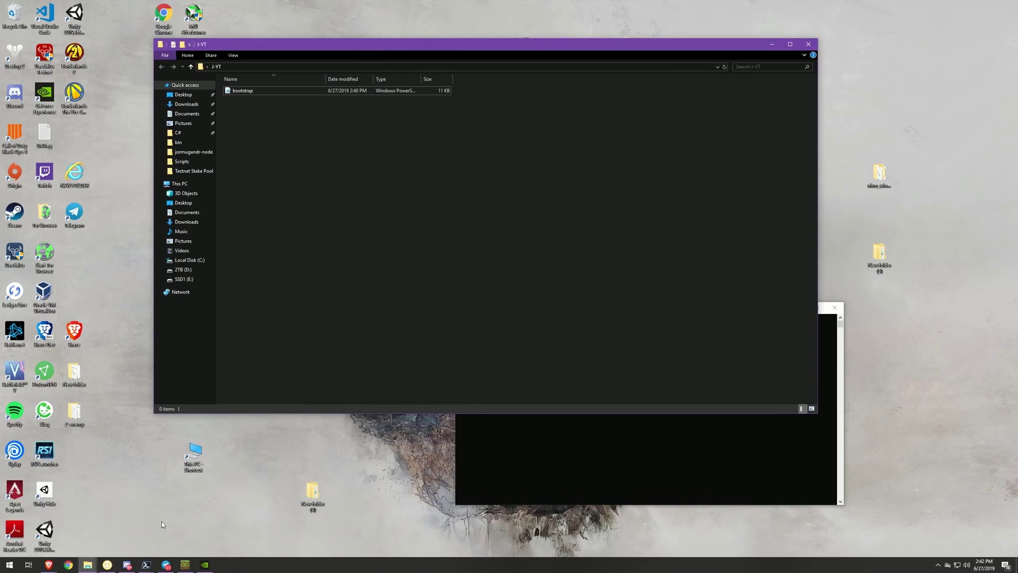
mouse_move(88, 564)
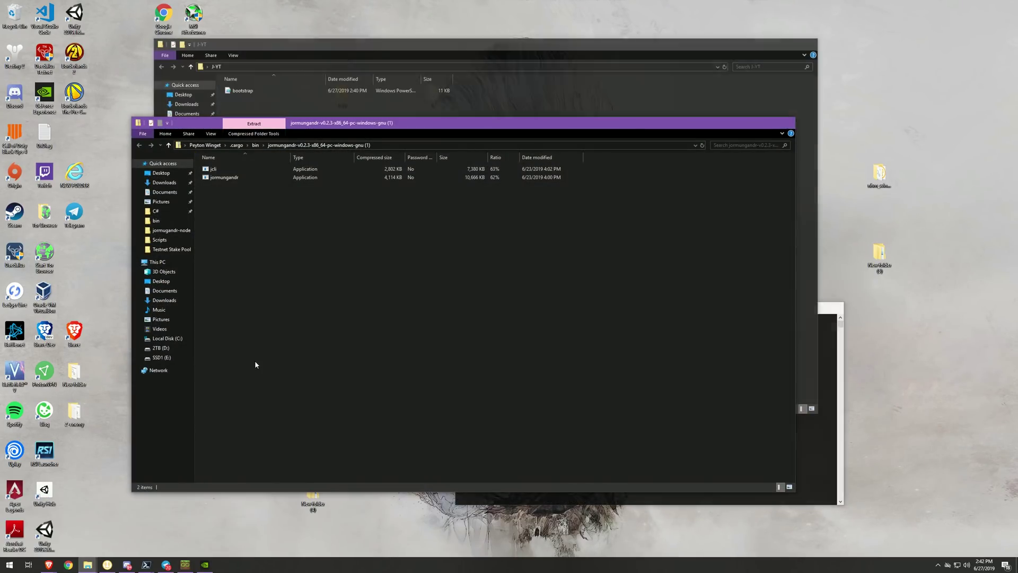
left_click_drag(320, 125, 340, 322)
Step: Extract jcli and jormungandr into J-YT, close the archive, and place PowerShell over the folder
left_click_drag(241, 387, 285, 147)
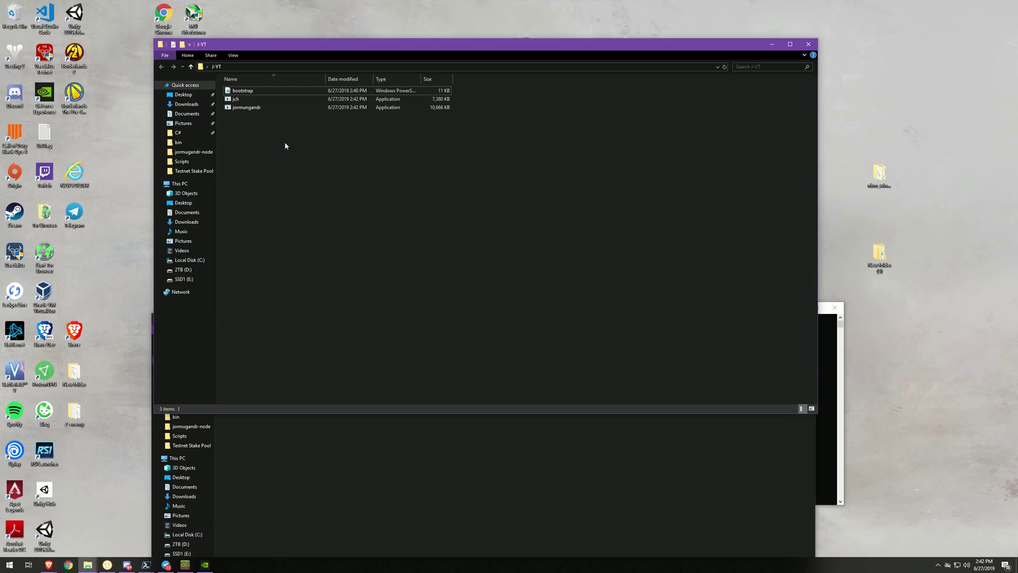
left_click(296, 466)
left_click_drag(542, 314, 429, 173)
left_click(683, 178)
left_click(1005, 4)
left_click(593, 365)
left_click_drag(575, 311, 275, 222)
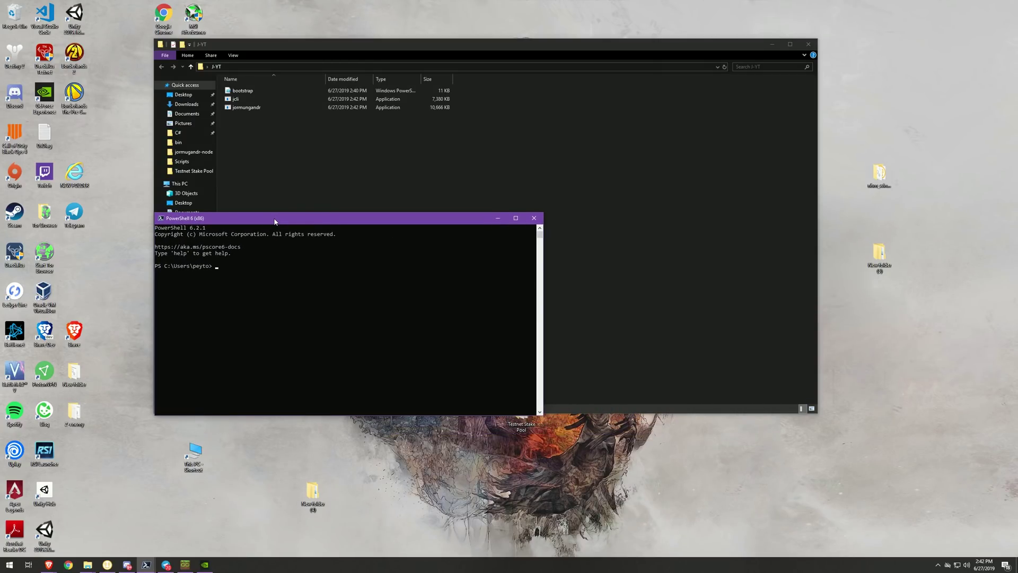
Step: Copy the J-YT folder path and switch to the old PowerShell window showing jcli output
left_click(255, 67)
left_click(292, 68)
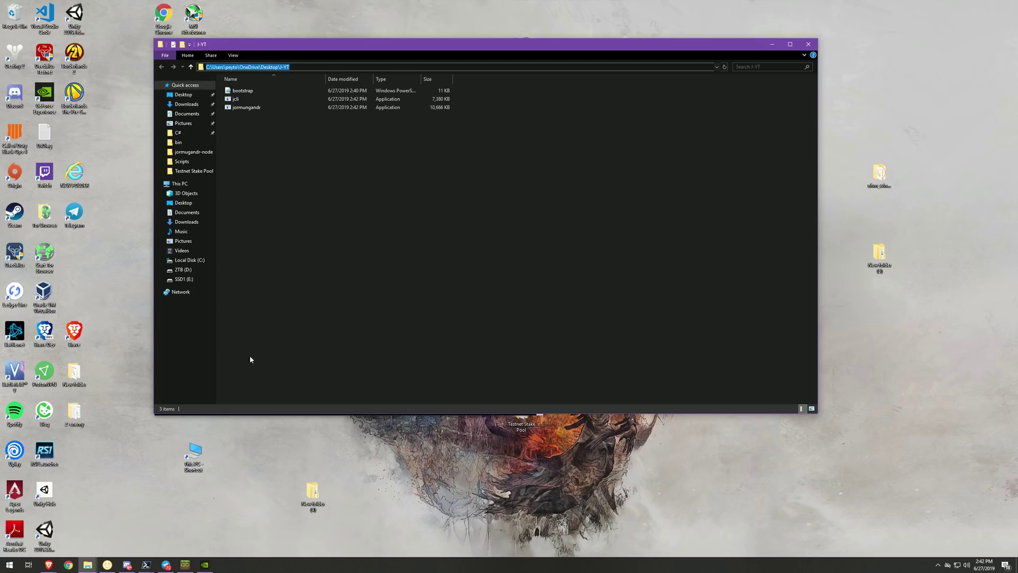
left_click(146, 564)
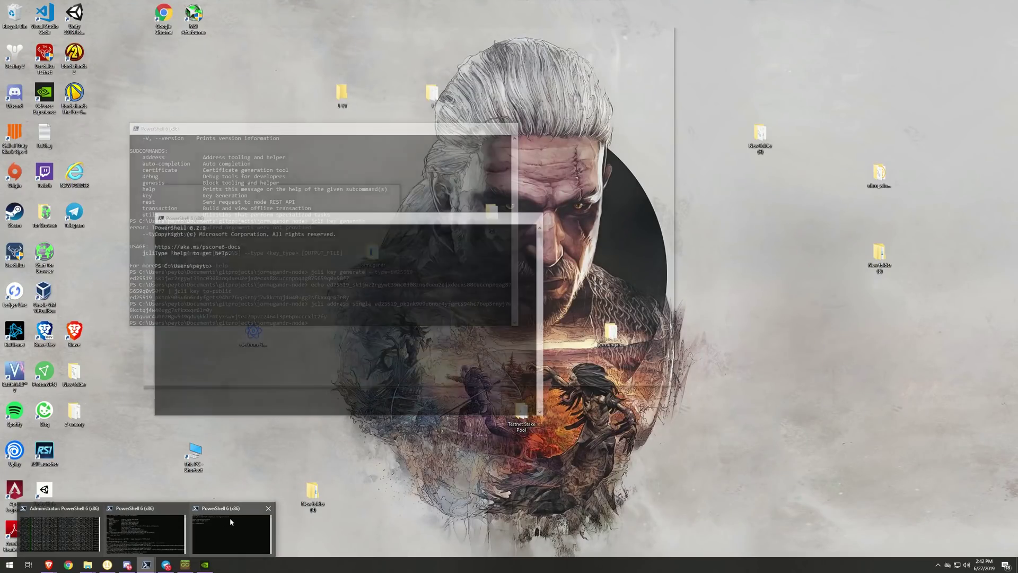
mouse_move(87, 534)
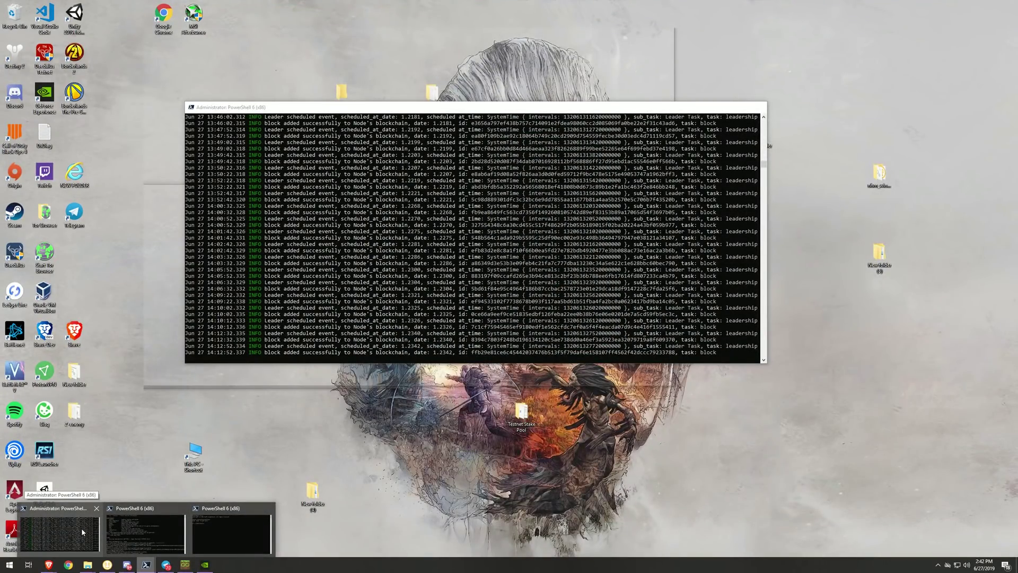
left_click(149, 533)
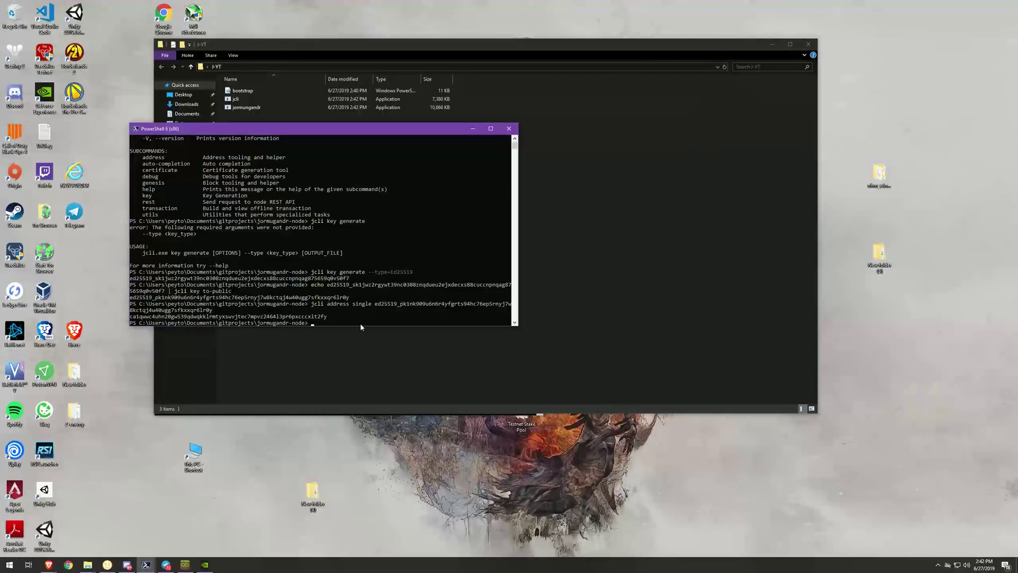
Step: Close the old jcli PowerShell window and move the fresh PowerShell 6 window to the right
left_click(508, 128)
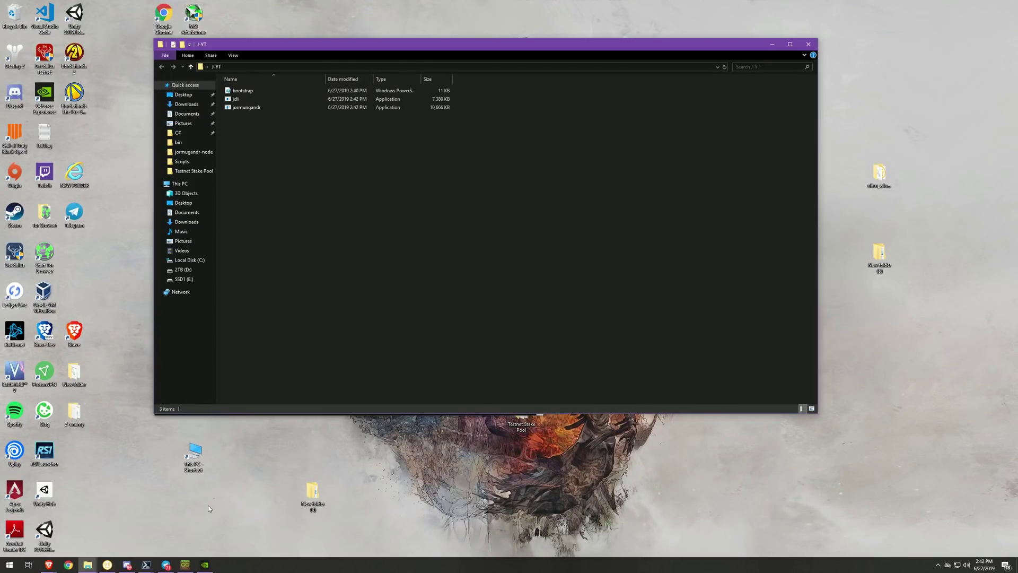
mouse_move(146, 563)
left_click(191, 522)
left_click_drag(280, 220, 419, 215)
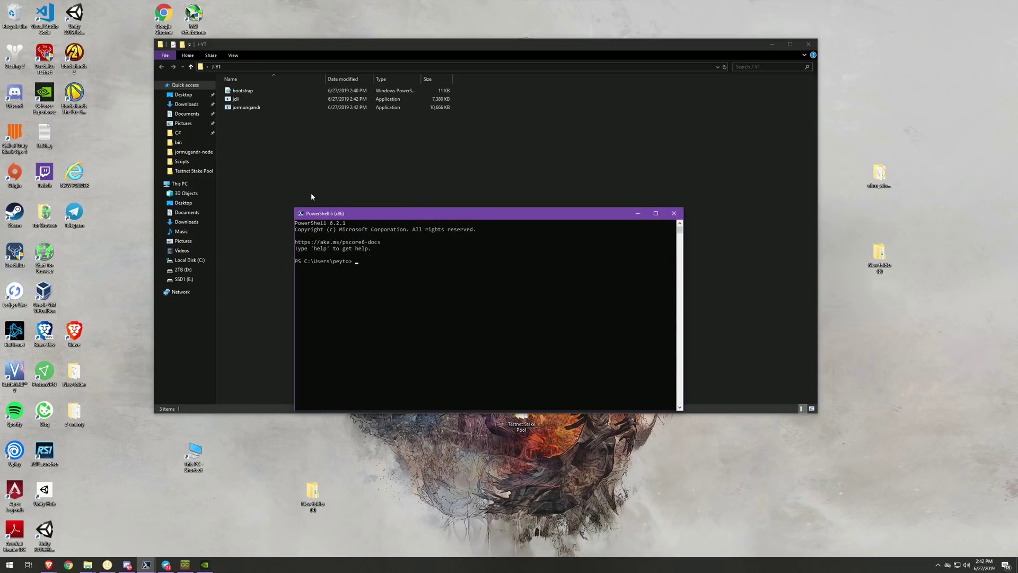
Step: Change into the J-YT folder by running cd with the pasted folder path
type("cd")
right_click(347, 228)
left_click(261, 64)
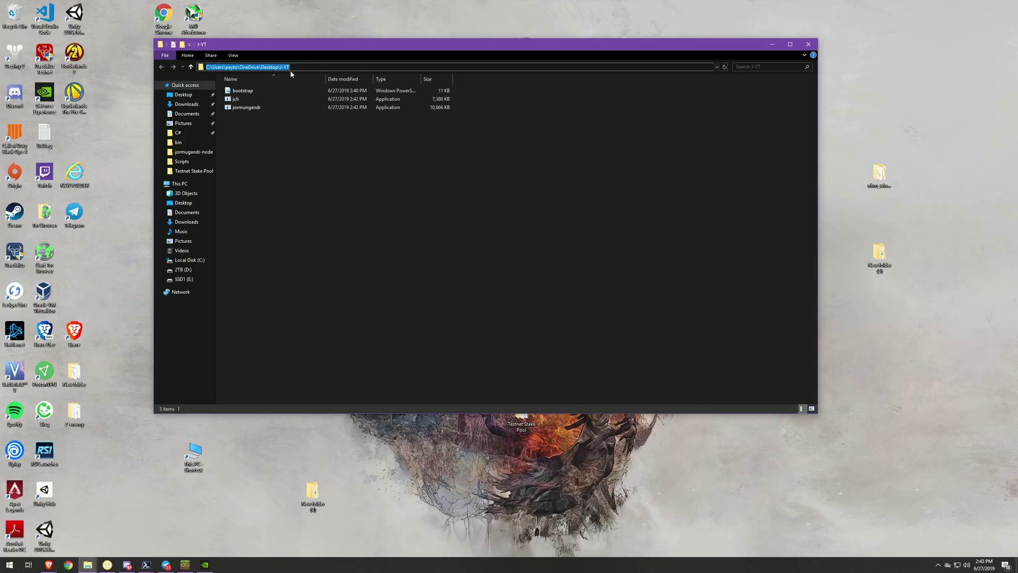
left_click(147, 564)
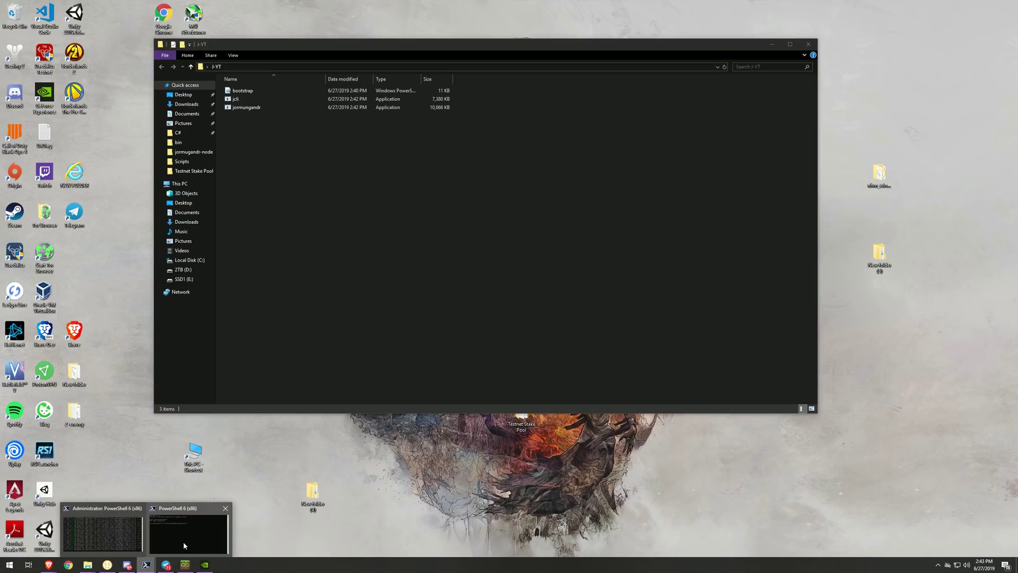
left_click(182, 542)
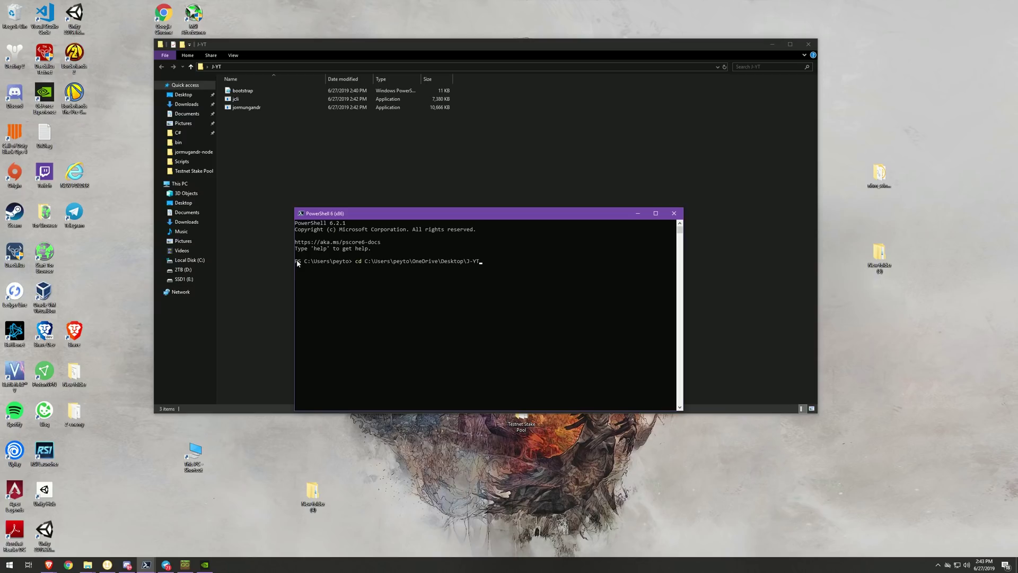
key("Return")
Step: Close that PowerShell window and bring up the Start menu
left_click_drag(359, 213, 403, 186)
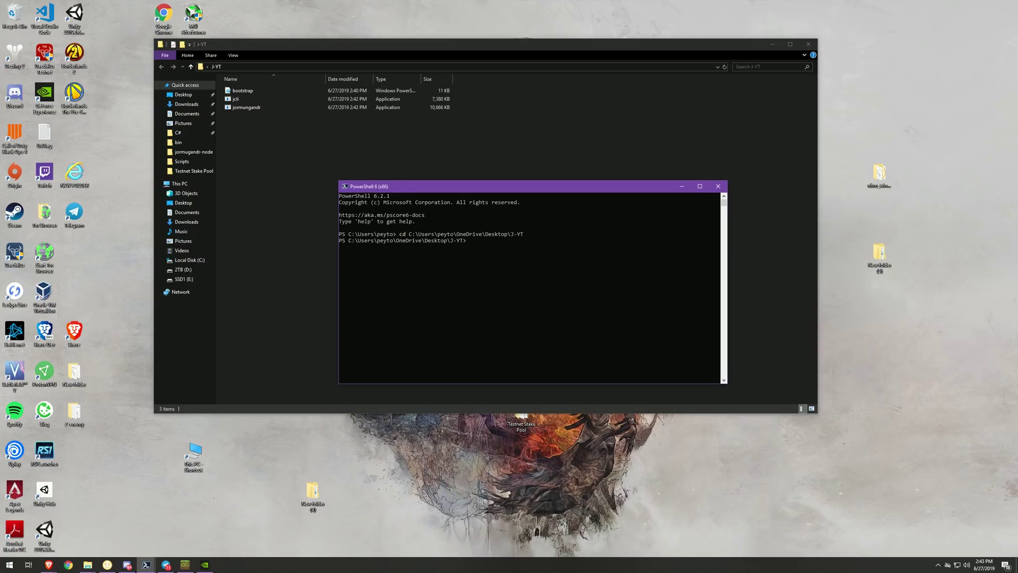
key("alt+Tab")
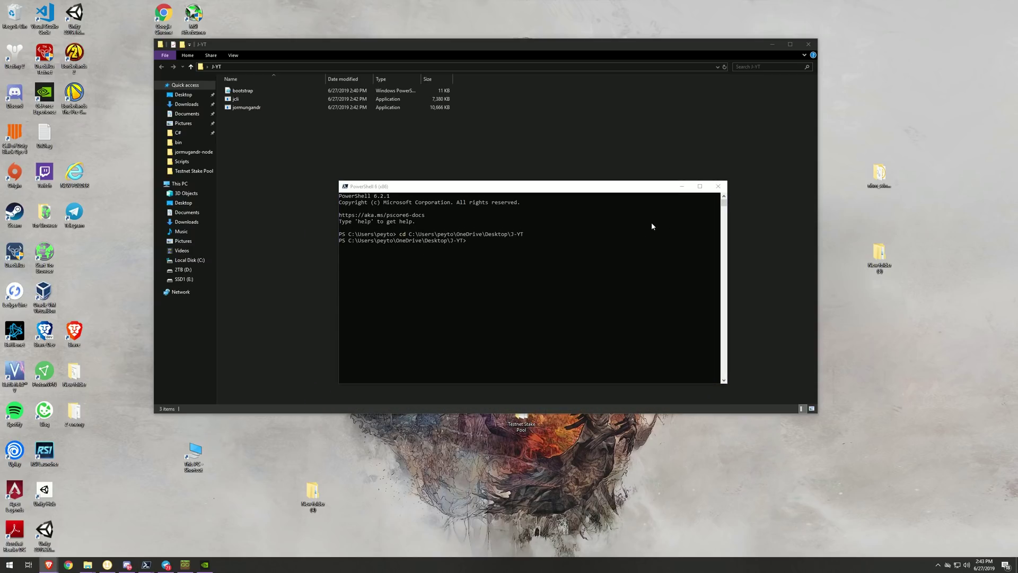
left_click(715, 179)
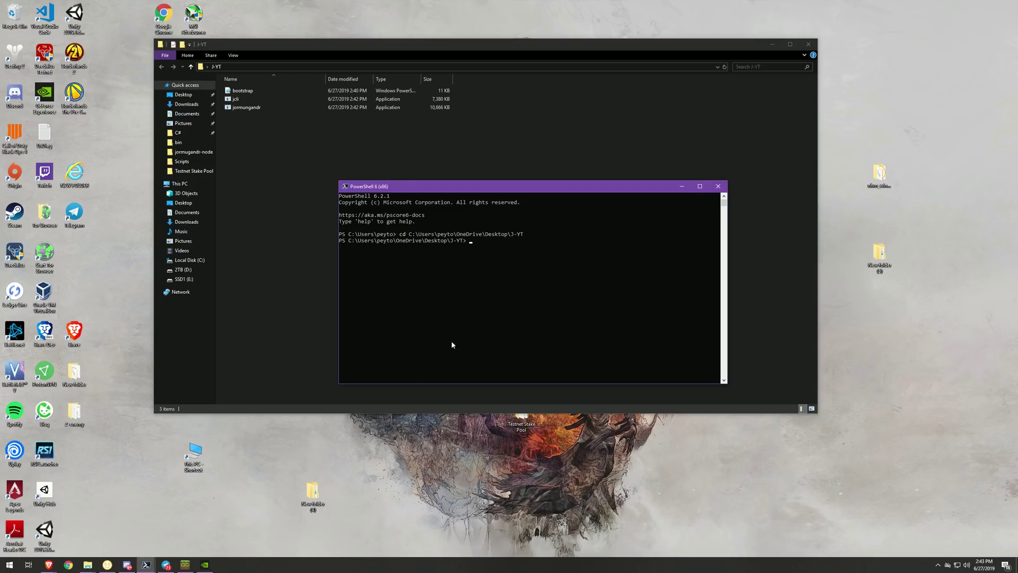
left_click(718, 187)
left_click(15, 565)
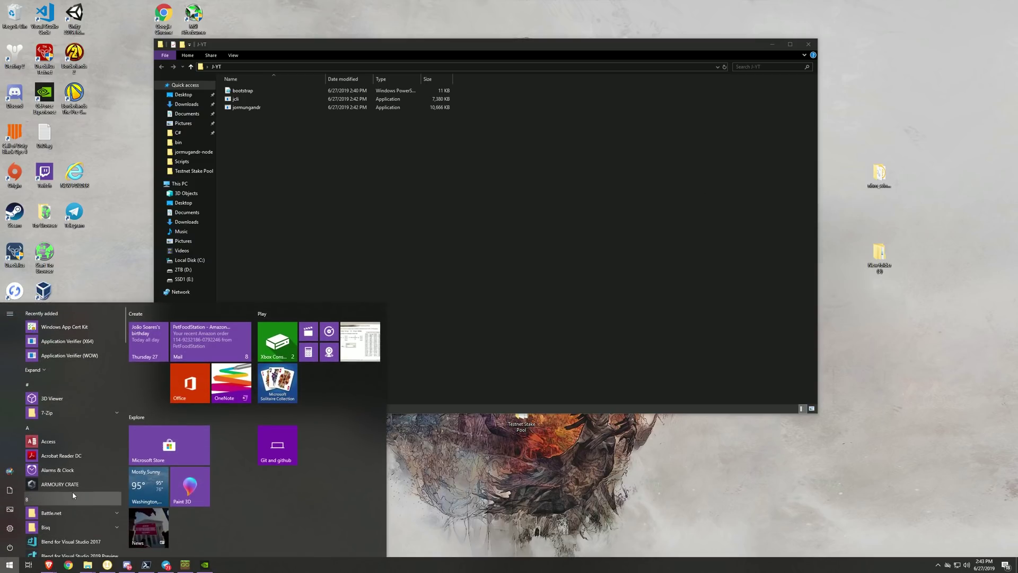
Step: Launch PowerShell 6 (x86) as administrator, approving the UAC prompt
type("power")
right_click(107, 355)
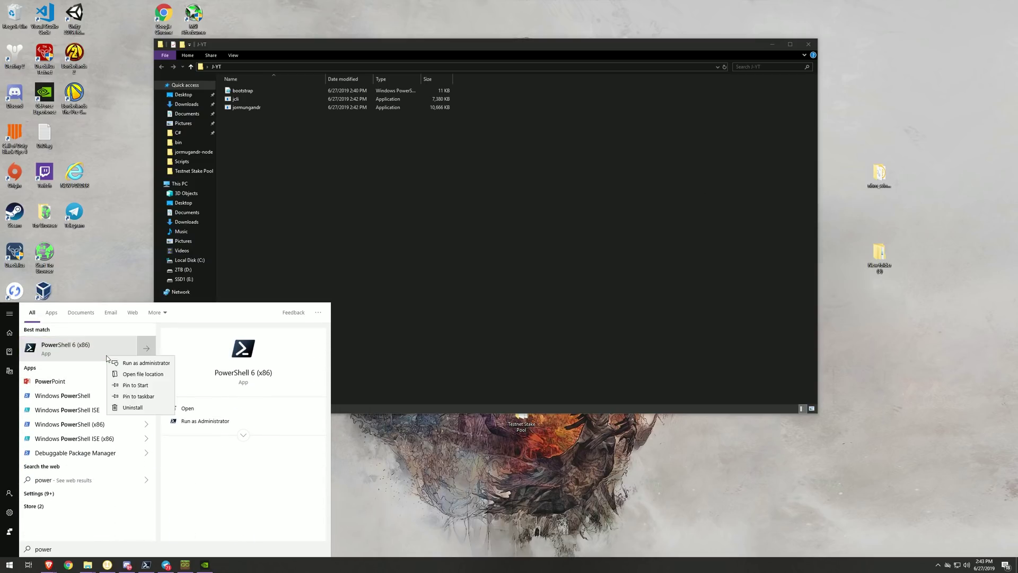
left_click(130, 362)
left_click(480, 341)
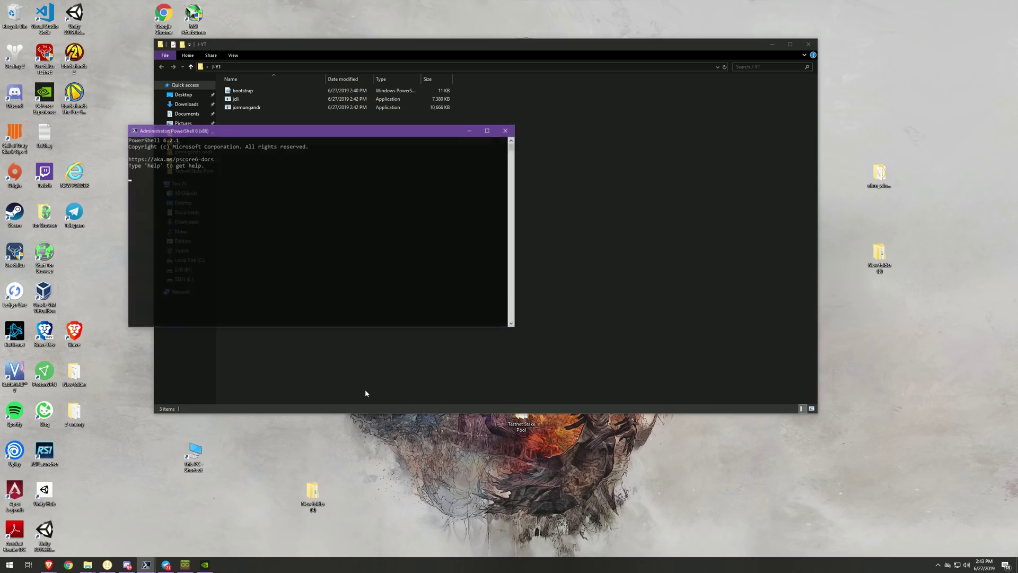
left_click_drag(253, 131, 529, 202)
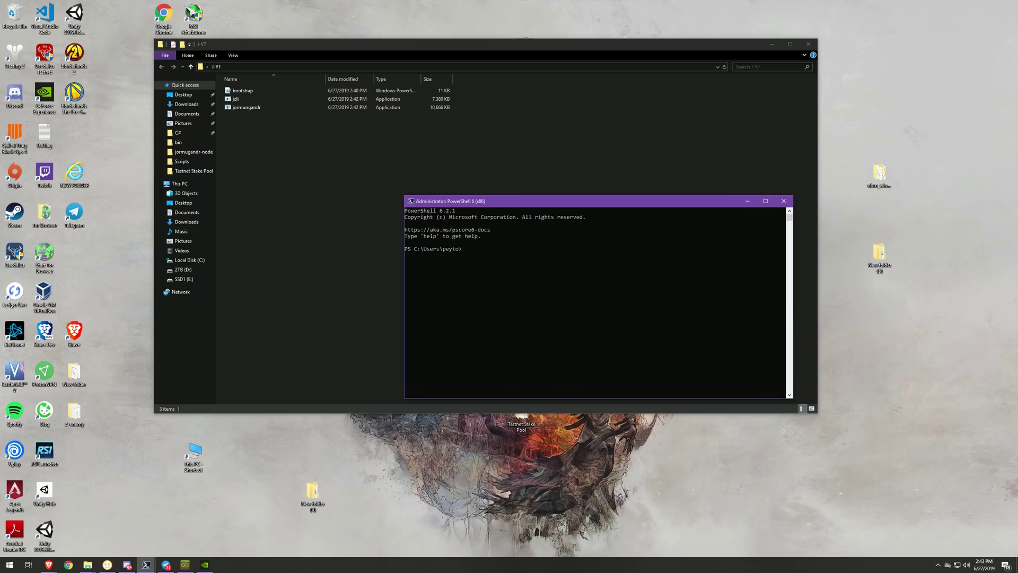
left_click(49, 565)
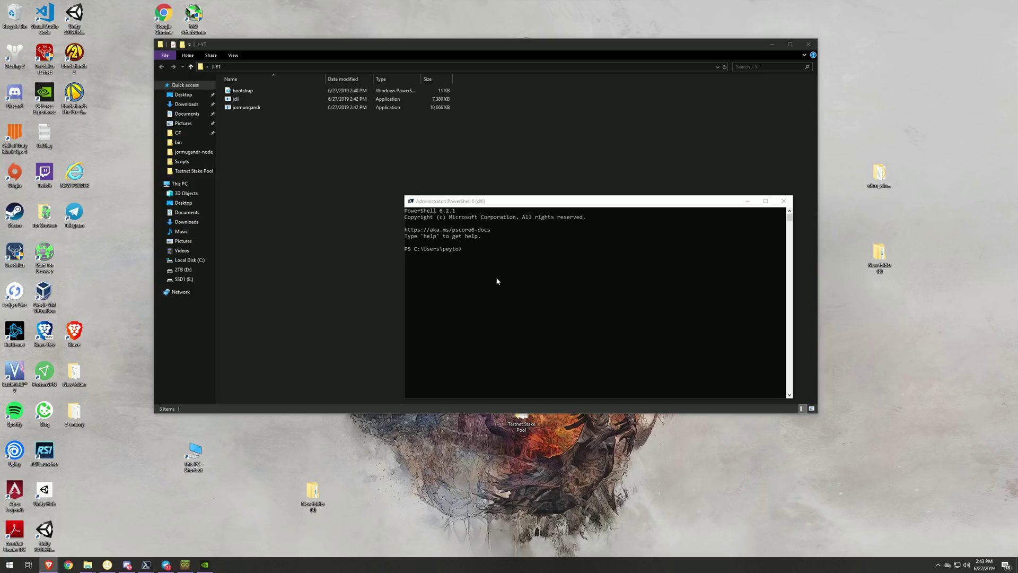
left_click(470, 246)
Step: Run Get-ExecutionPolicy -List, showing LocalMachine at Bypass and other scopes Undefined
type("get")
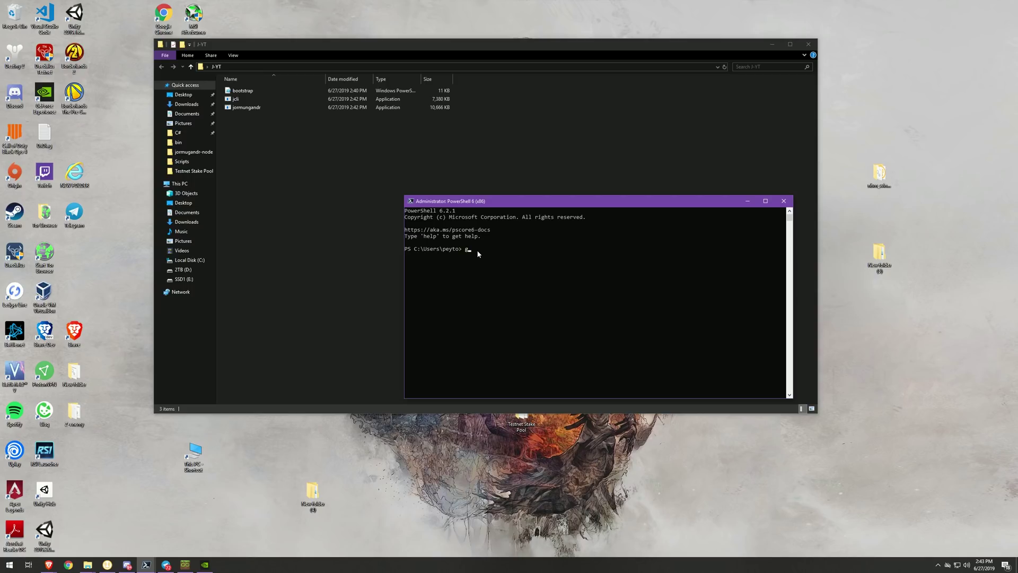
key("BackSpace")
key("BackSpace")
key("BackSpace")
type("Get-Ex")
type("uctio")
key("BackSpace")
key("BackSpace")
key("BackSpace")
type("ecutionPolicy -listList")
key("Return")
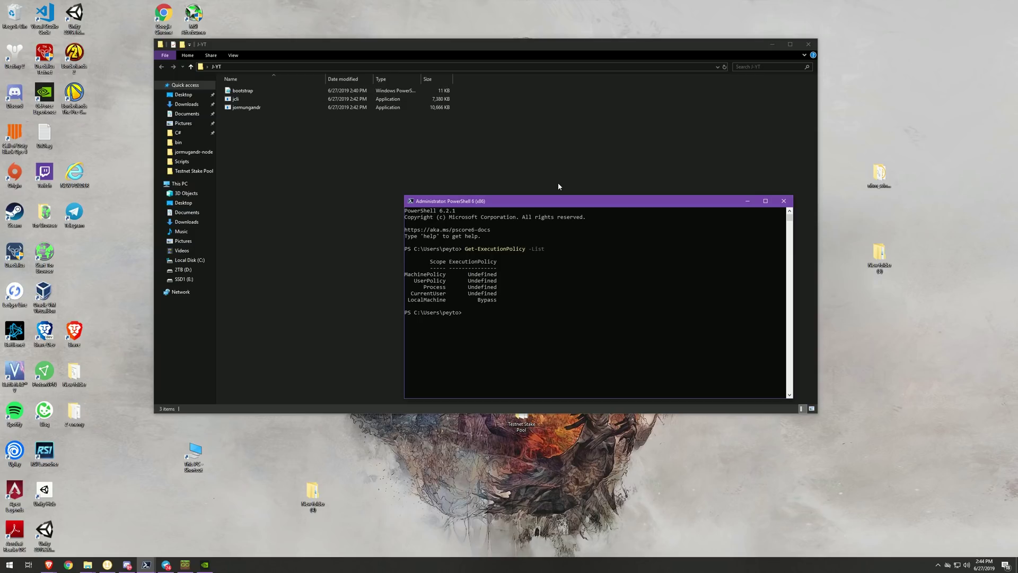
Step: Run Set-ExecutionPolicy -ExecutionPolicy Bypass, fixing the Exexution typo after the first attempt fails
left_click_drag(555, 198, 520, 169)
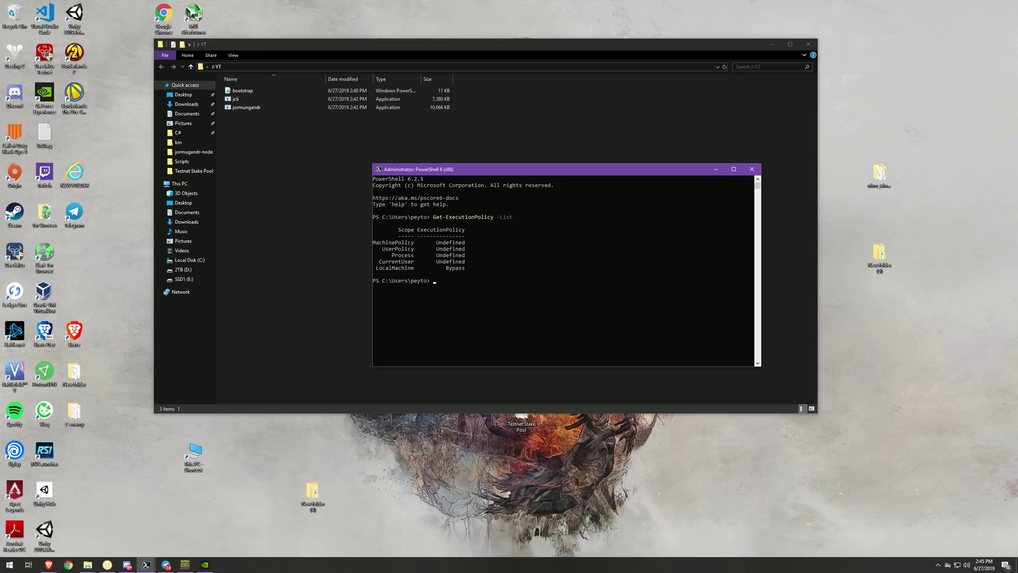
type("Set-ExexutionPolicy -Execution")
type("Policyt")
type("Bypass")
key("Return")
key("Up")
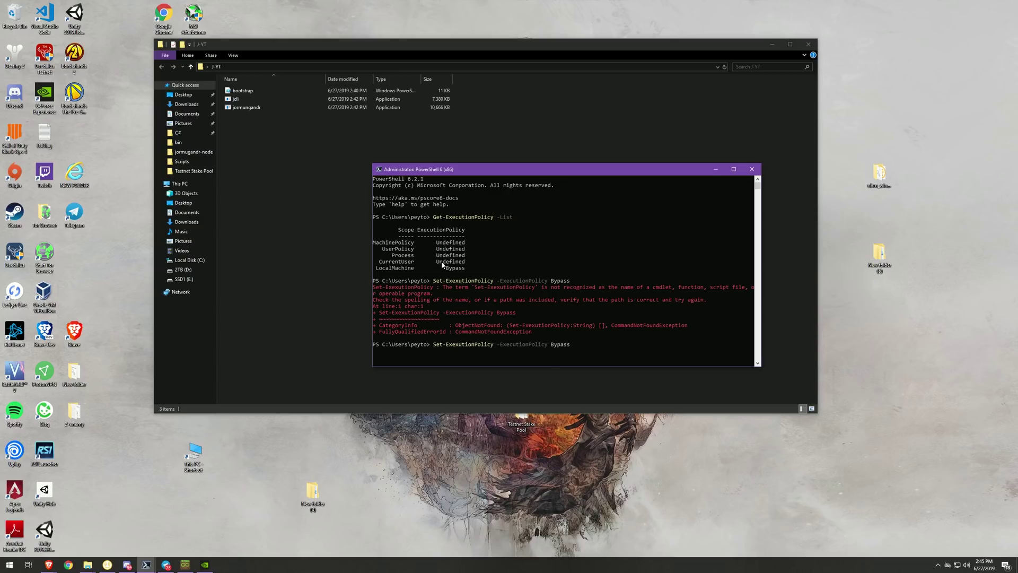
key("BackSpace")
type("c")
key("Return")
Step: Rerun Get-ExecutionPolicy -List from history to confirm LocalMachine remains at Bypass
key("Up")
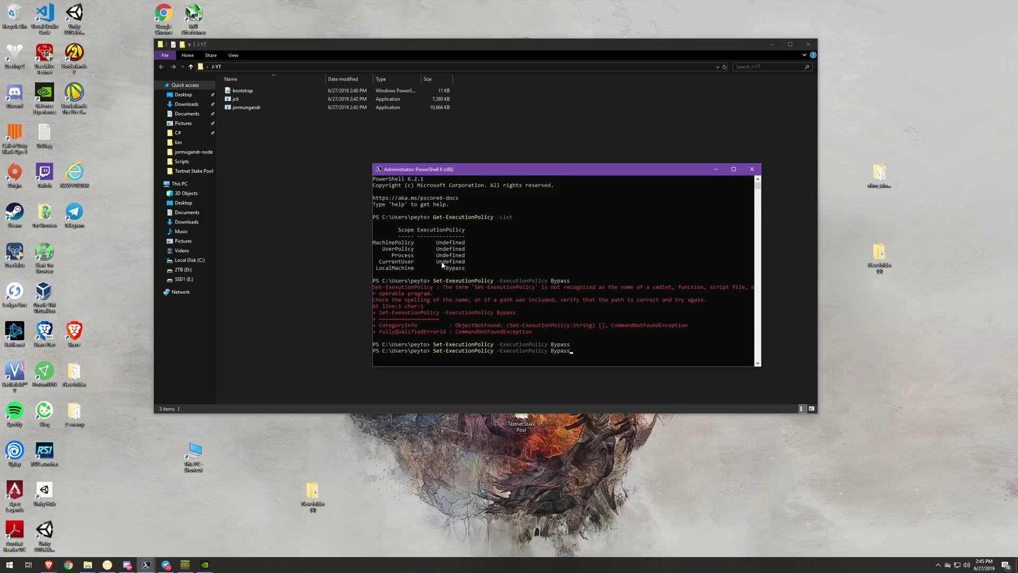
key("Up")
key("Up")
key("Return")
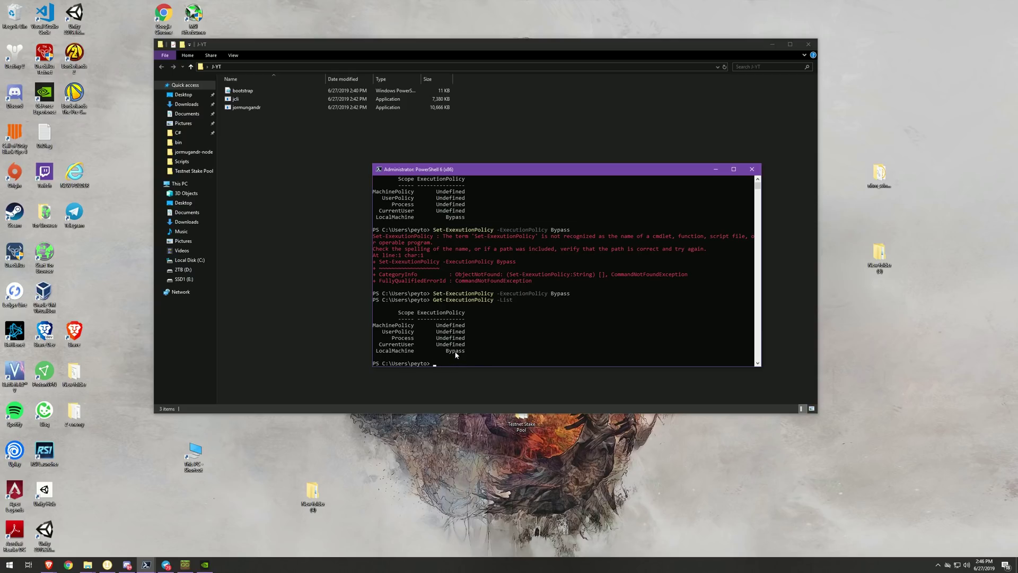
Step: Change into the J-YT folder with cd and the pasted path, then run .\bootstrap
left_click_drag(490, 168, 651, 118)
left_click(259, 65)
key("ctrl+c")
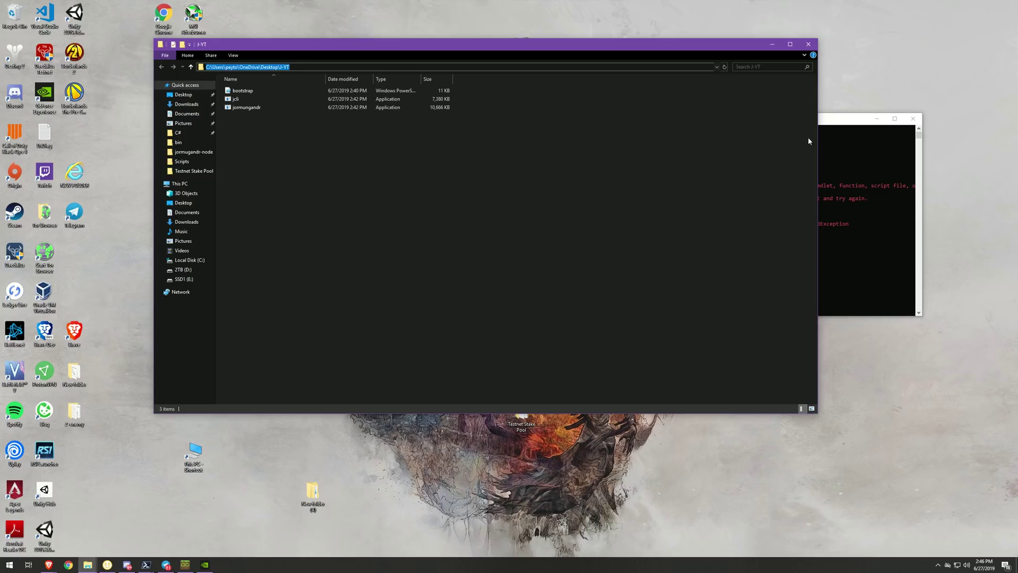
double_click(831, 120)
left_click_drag(574, 8, 546, 91)
type("cd")
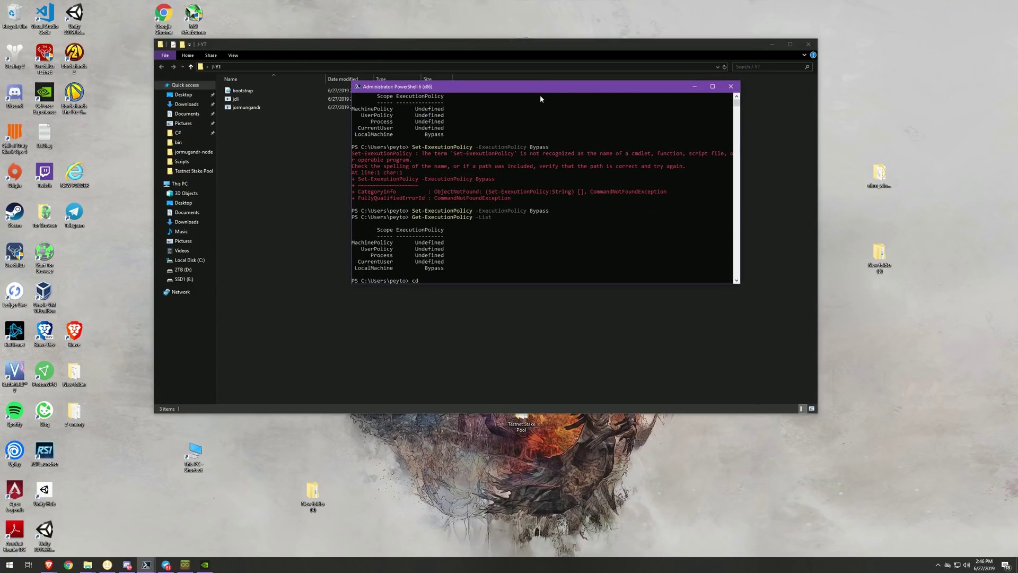
key("ctrl+v")
key("Return")
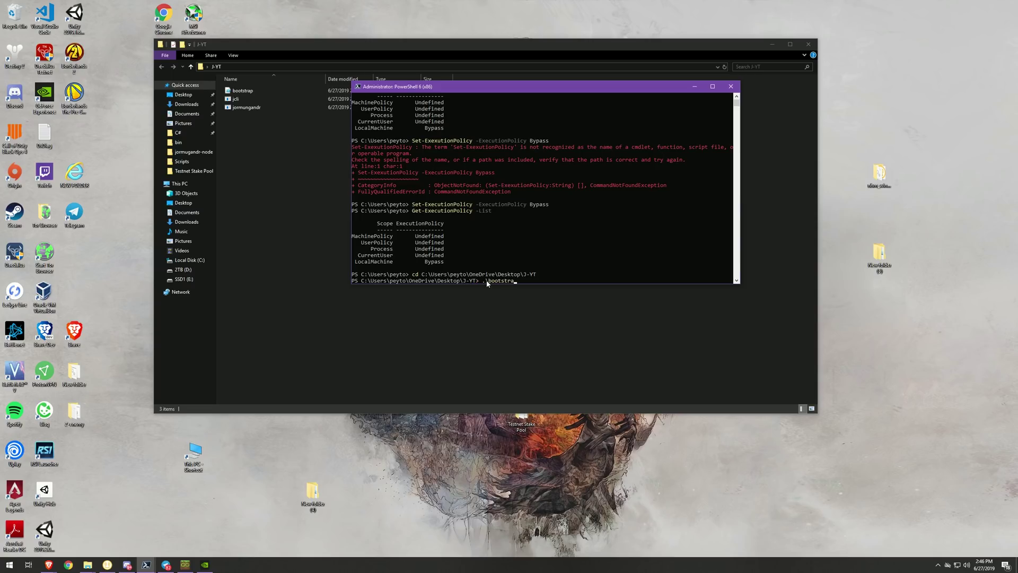
type("p")
key("Return")
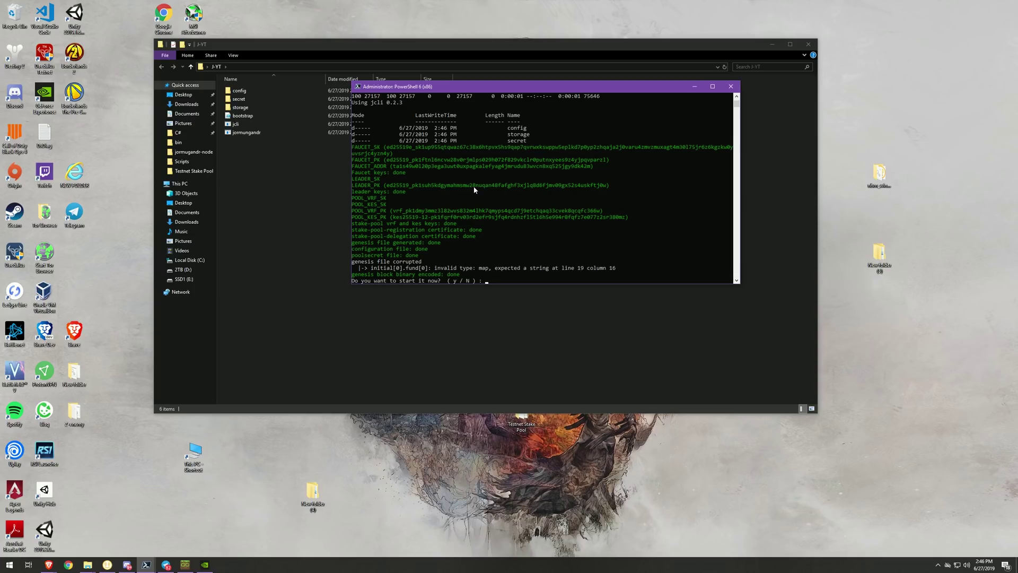
Step: Scroll through the bootstrap output and answer y to start the node now
scroll(474, 191, "up", 7)
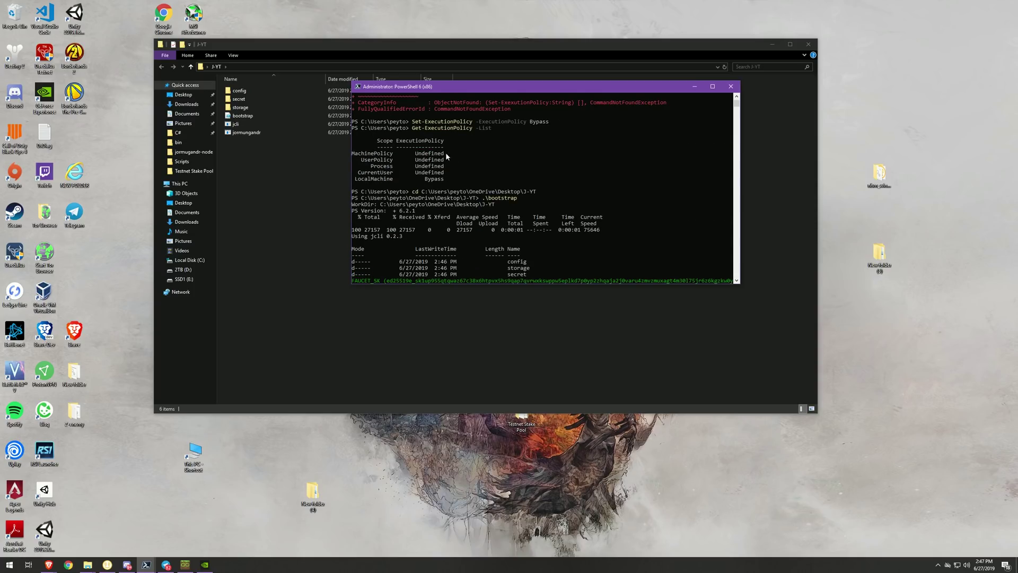
scroll(435, 156, "up", 1)
scroll(435, 160, "down", 6)
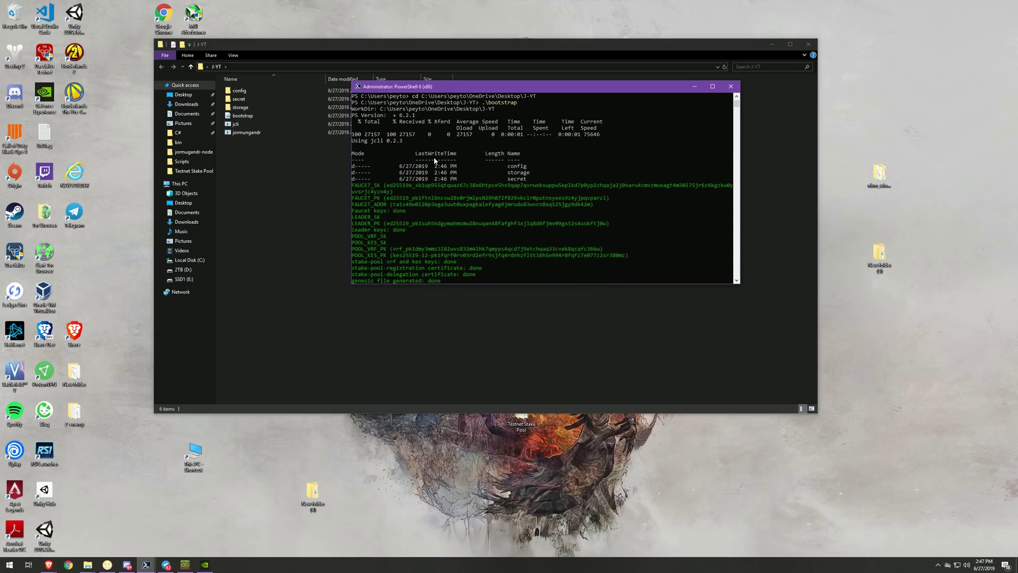
scroll(434, 161, "down", 3)
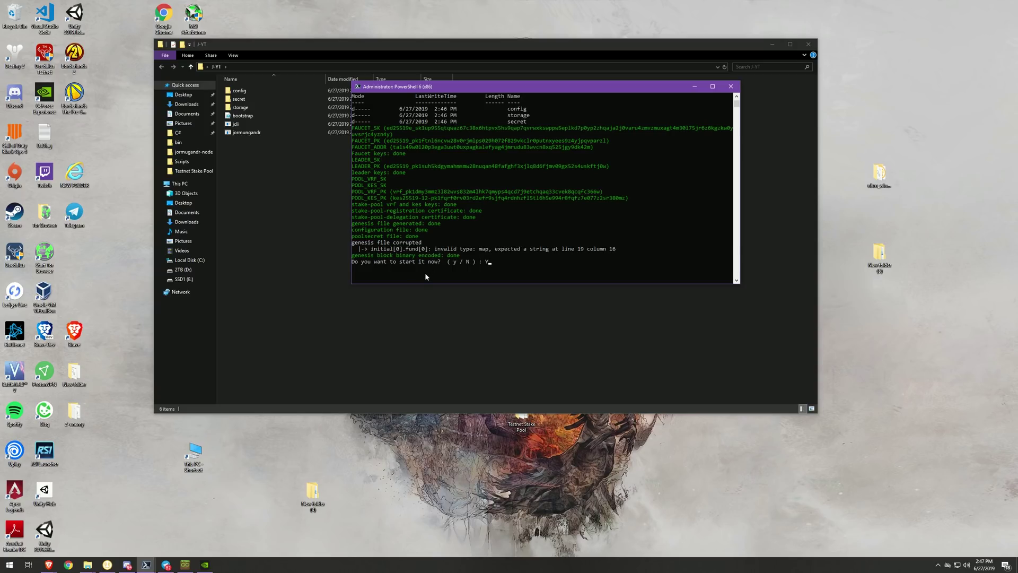
key("Return")
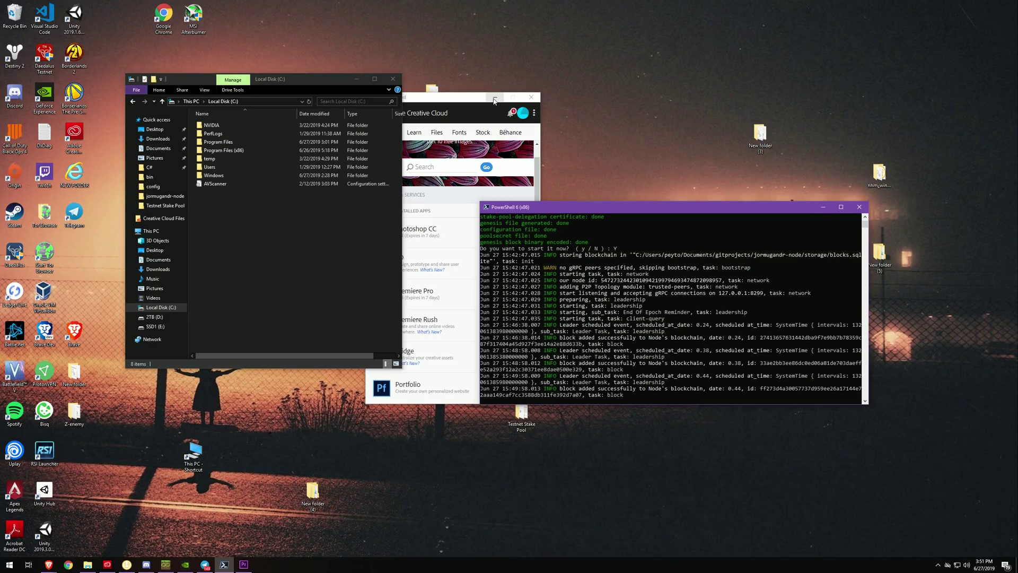
Step: Widen Explorer, browse Users > home > Documents > gitprojects > jormugandr-node, and enlarge the node console
left_click(402, 244)
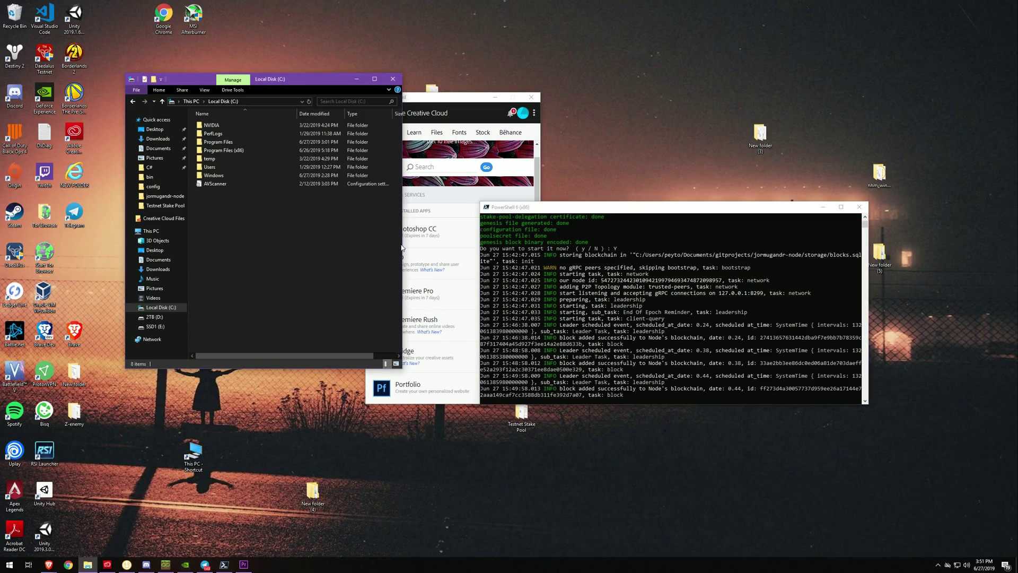
left_click_drag(403, 245, 445, 245)
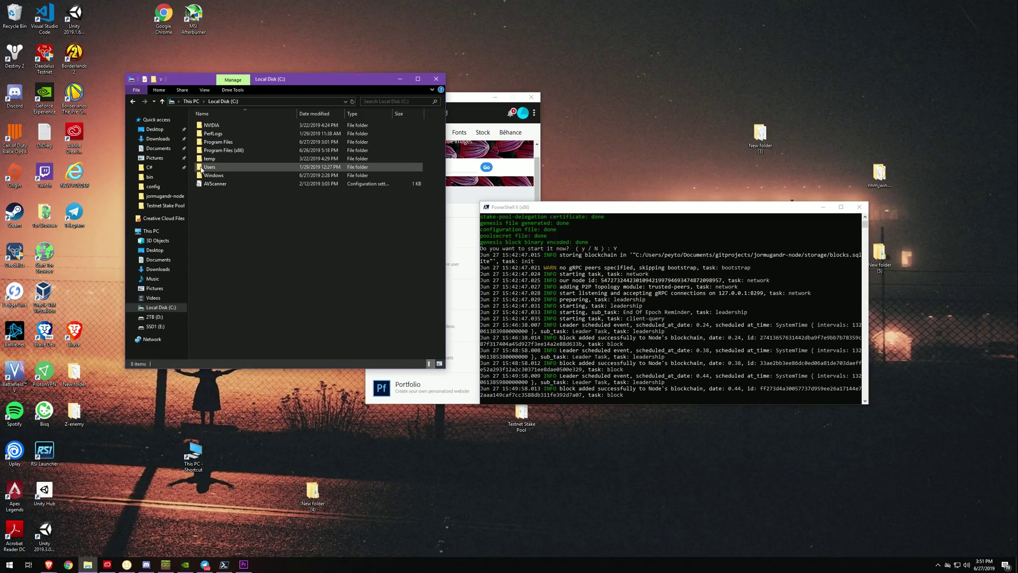
double_click(228, 168)
double_click(221, 125)
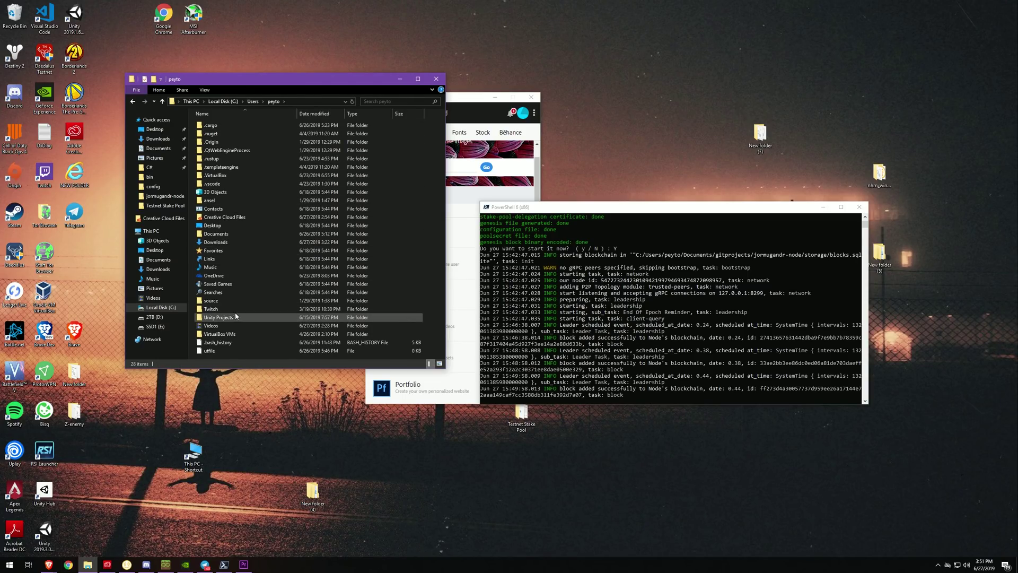
double_click(216, 234)
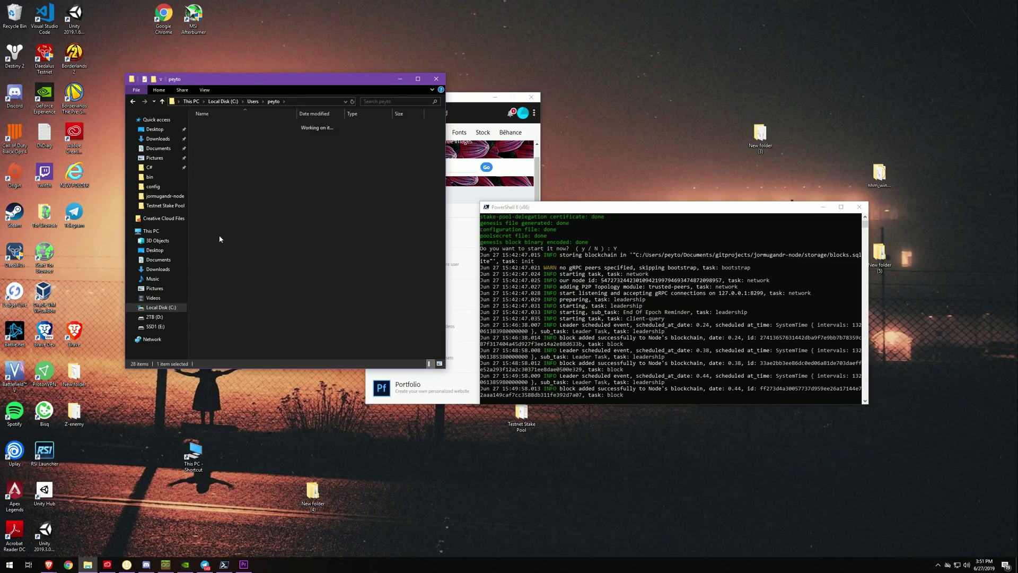
double_click(227, 126)
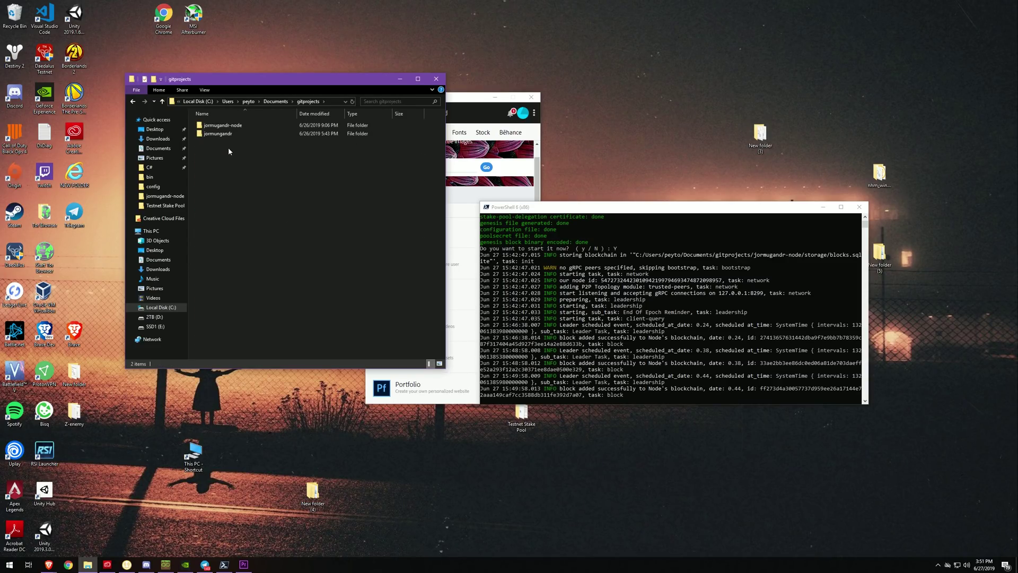
double_click(228, 126)
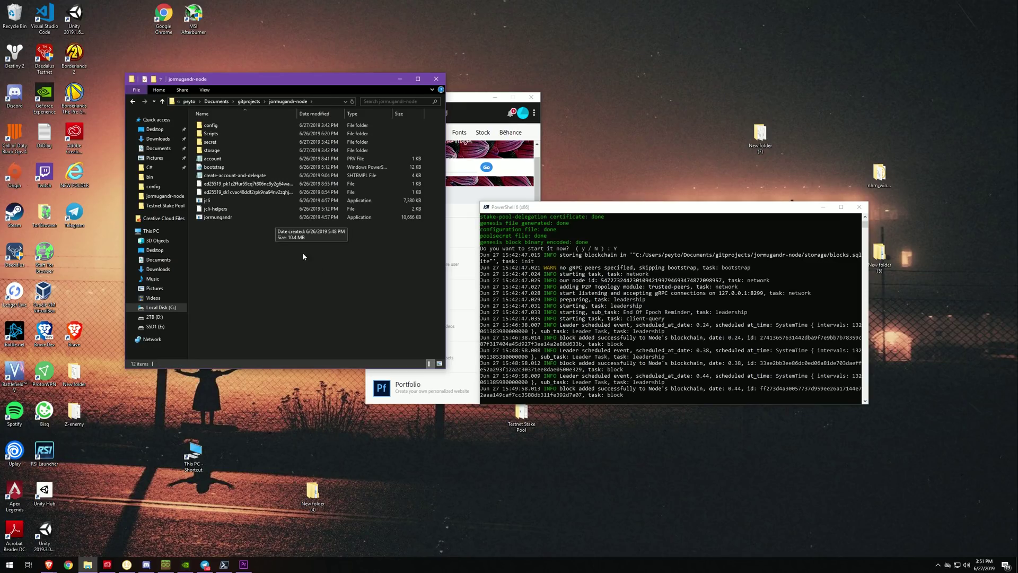
left_click_drag(618, 210, 470, 145)
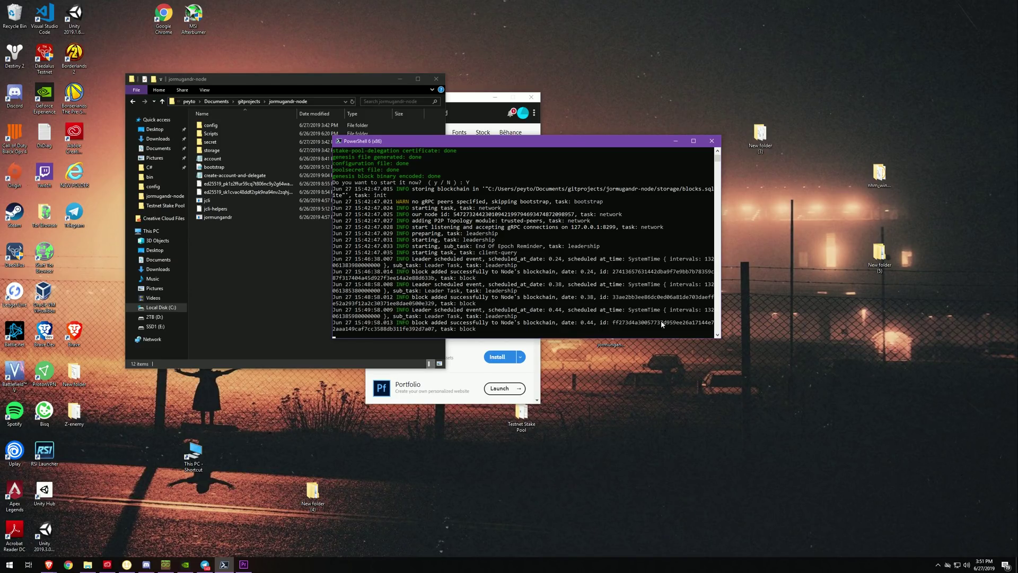
left_click_drag(718, 338, 815, 454)
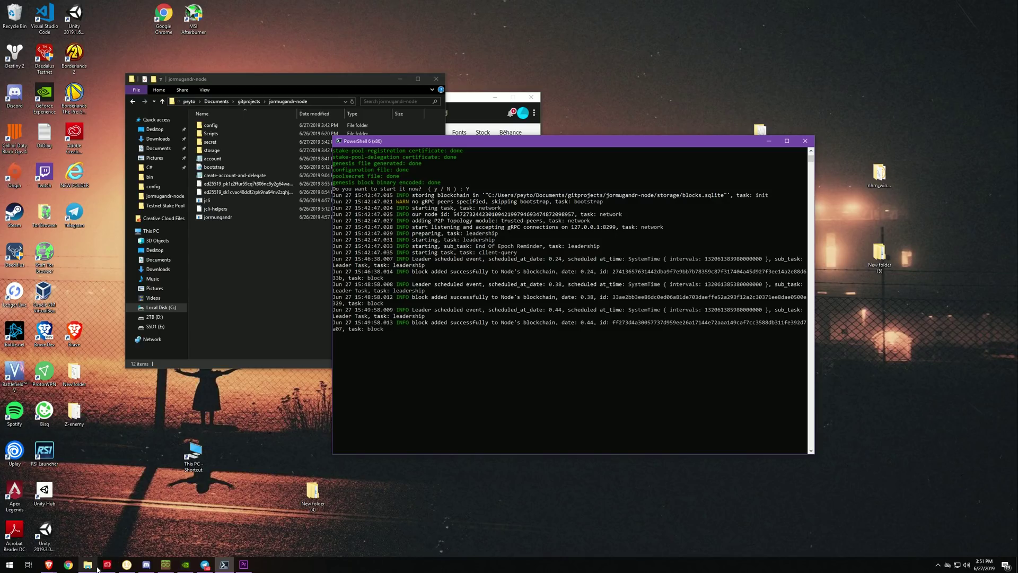
Step: Open a new PowerShell 6 window in the jormugandr-node folder and run jcli help
left_click(28, 564)
left_click(9, 564)
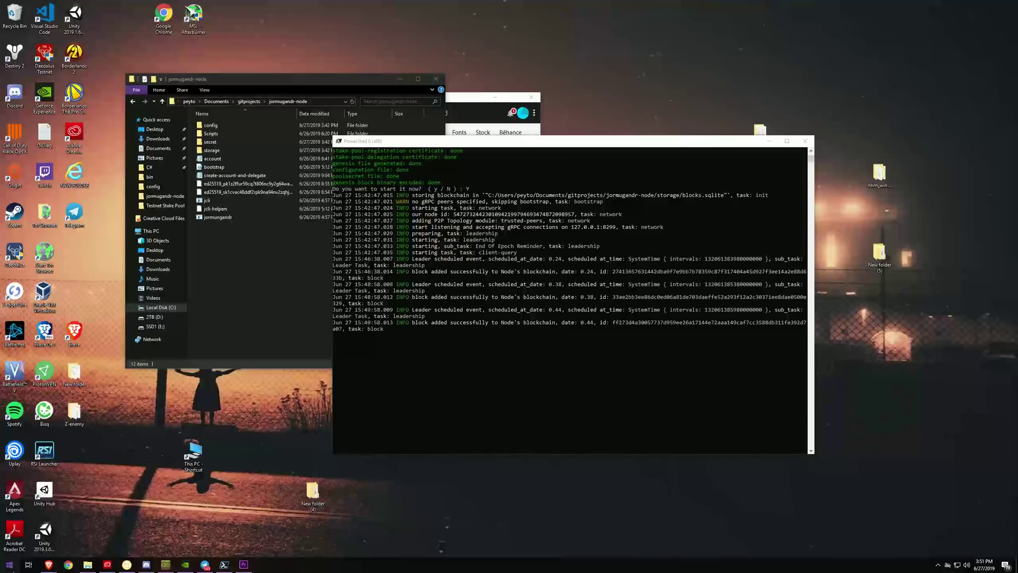
type("poweshe")
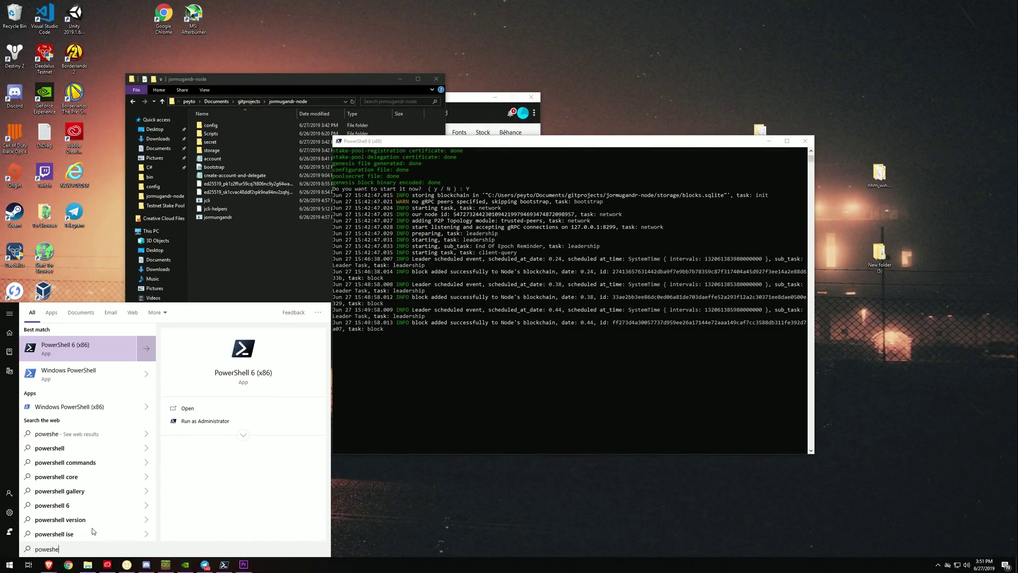
key("Return")
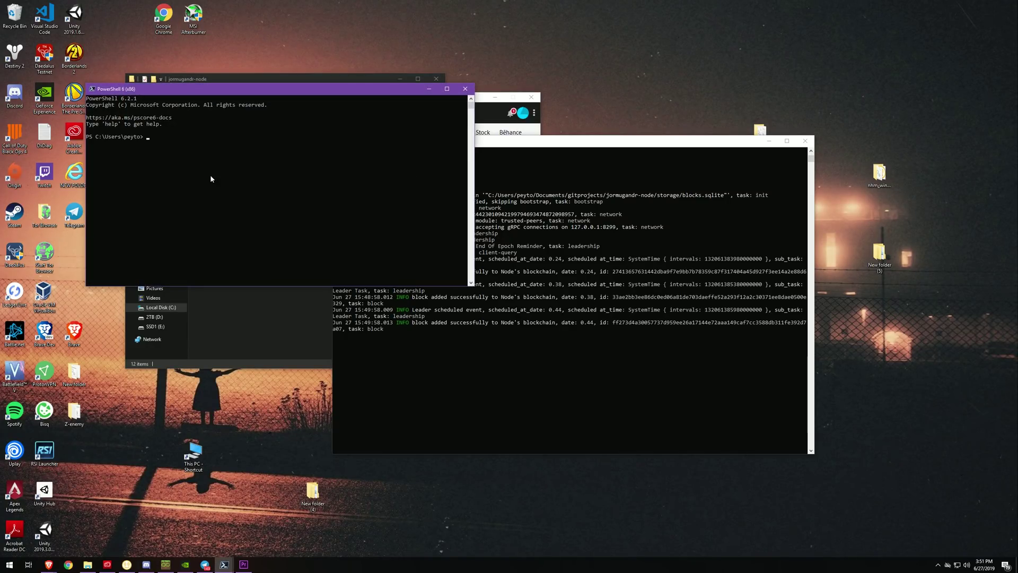
left_click_drag(190, 94, 208, 254)
left_click(320, 101)
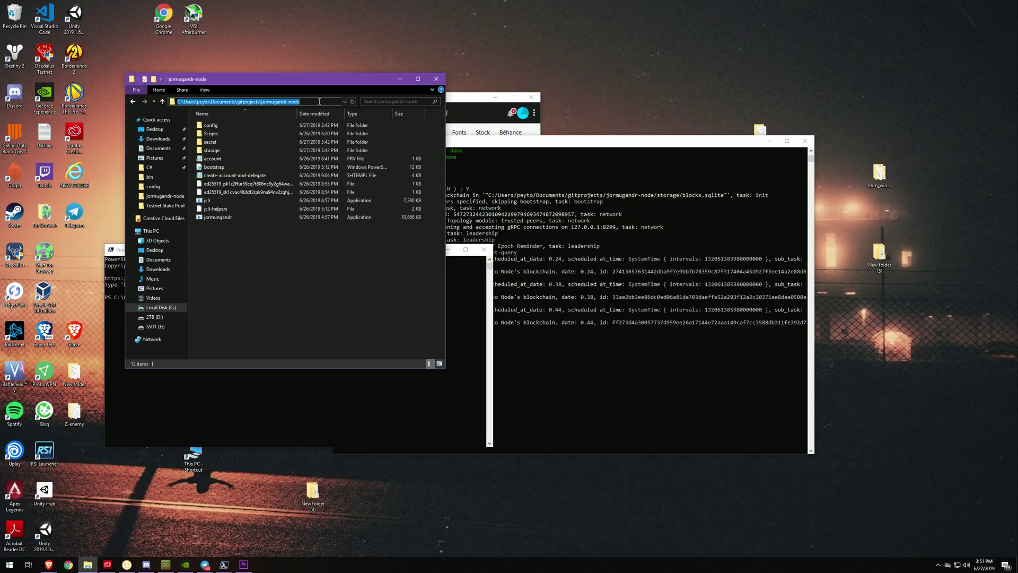
left_click(285, 370)
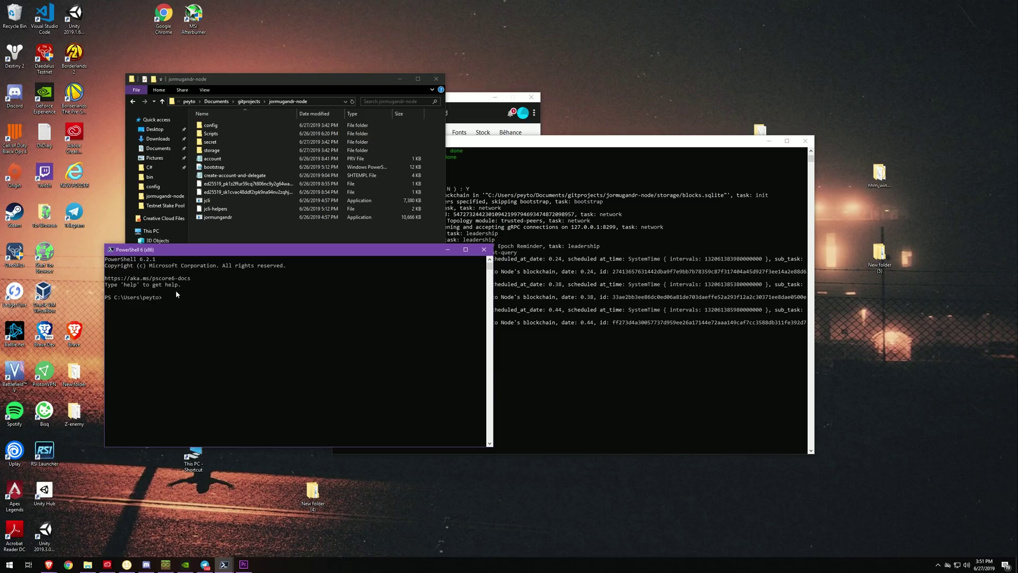
type("C:\\Users\\peyto\\Documents\\gitprojects\\jormungandr-node")
key("Return")
type("jcl")
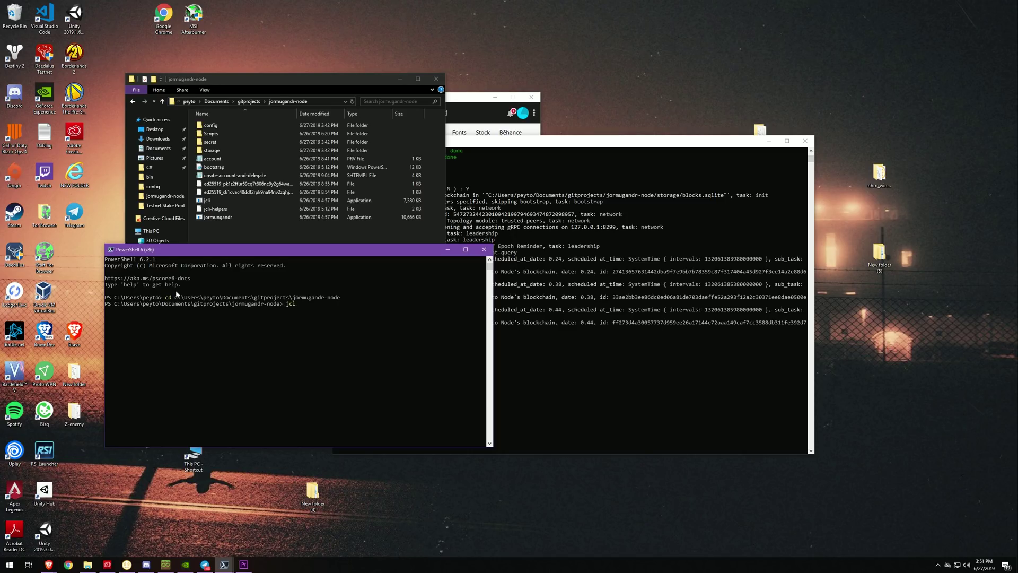
type("i help")
key("Return")
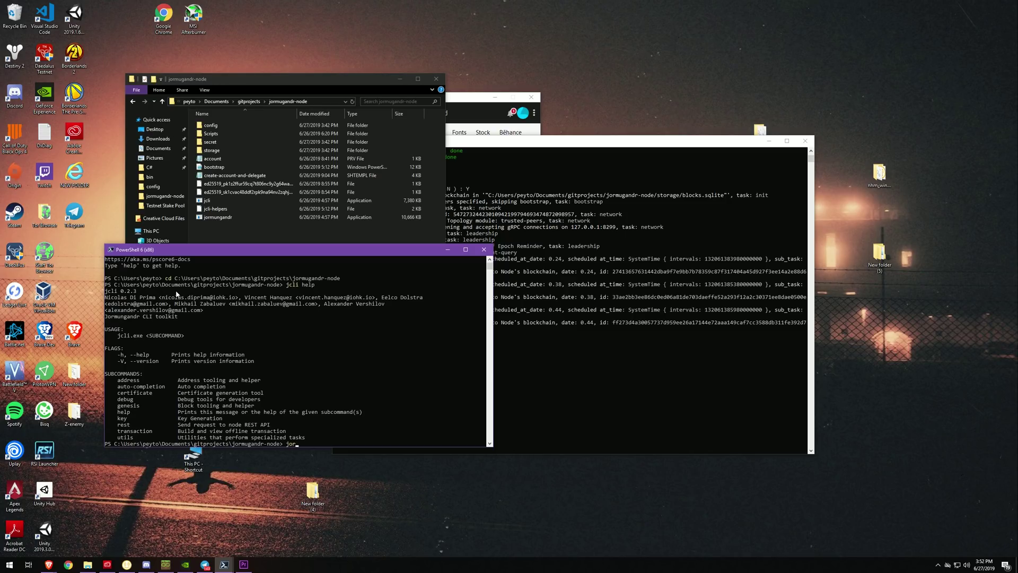
Step: Try jormugandr help and jormugandr --help, then minimize the second PowerShell window
type("jormugandr help")
key("Return")
key("Up")
key("BackSpace")
key("BackSpace")
type("--help")
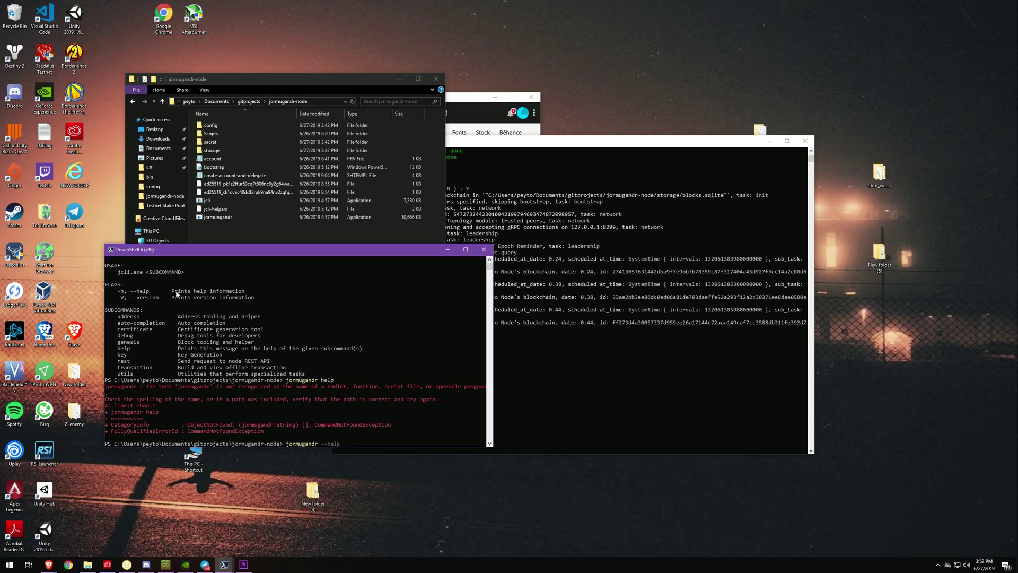
key("Return")
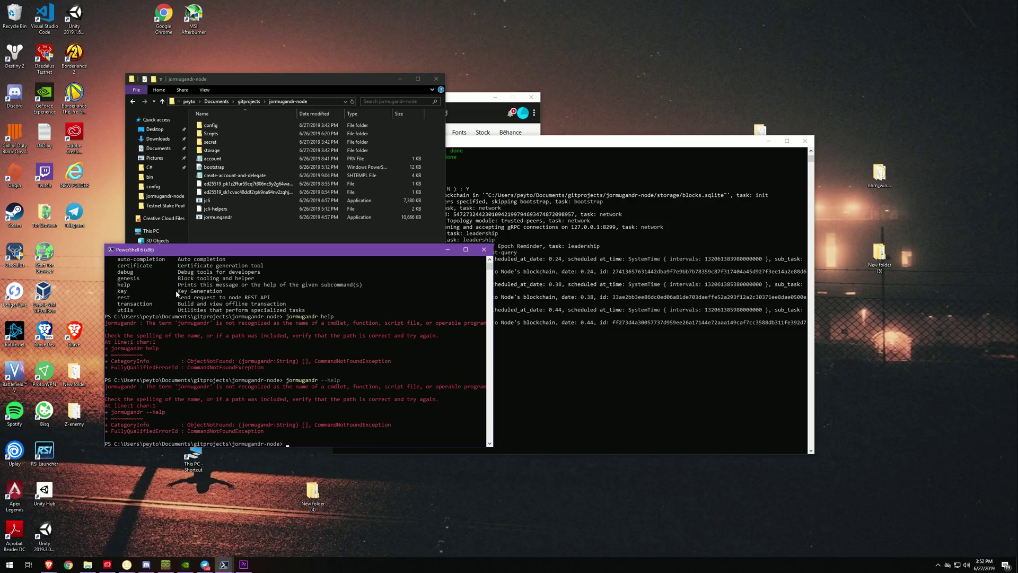
scroll(125, 370, "up", 5)
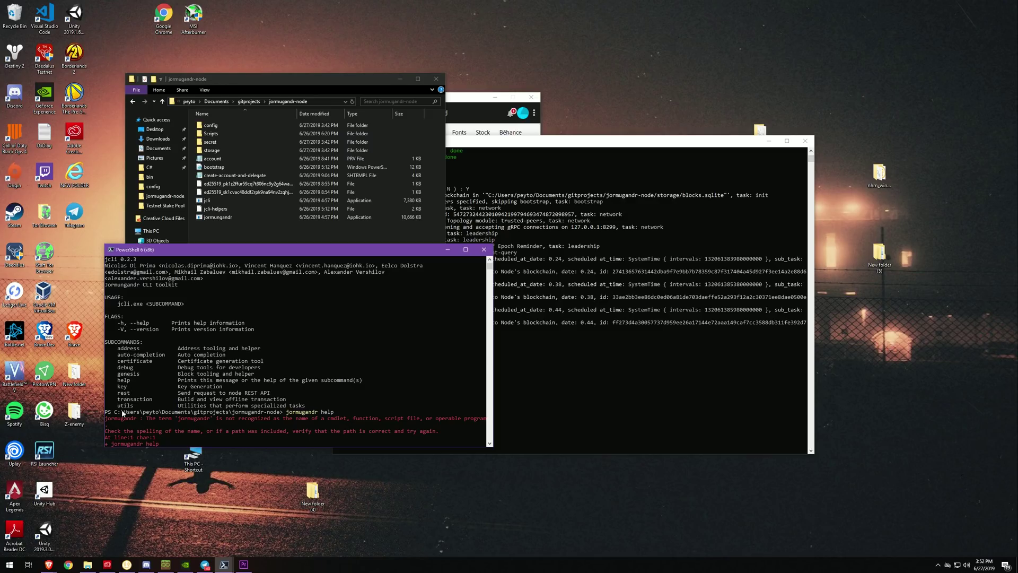
type("jormugandr --help")
key("Return")
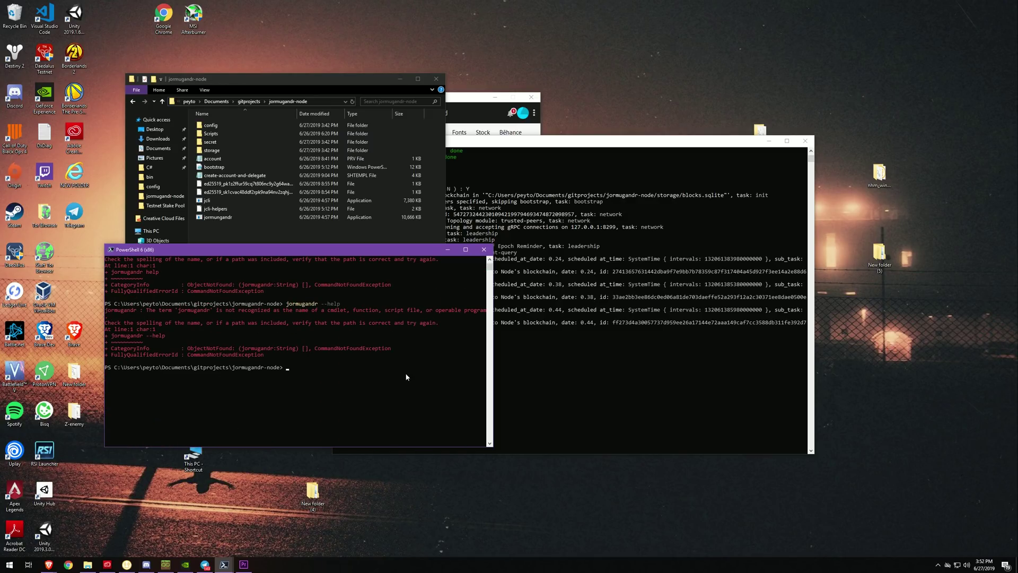
left_click(447, 250)
Step: Drag the running node's PowerShell console to the front, shifting it slightly right
left_click_drag(500, 149, 573, 168)
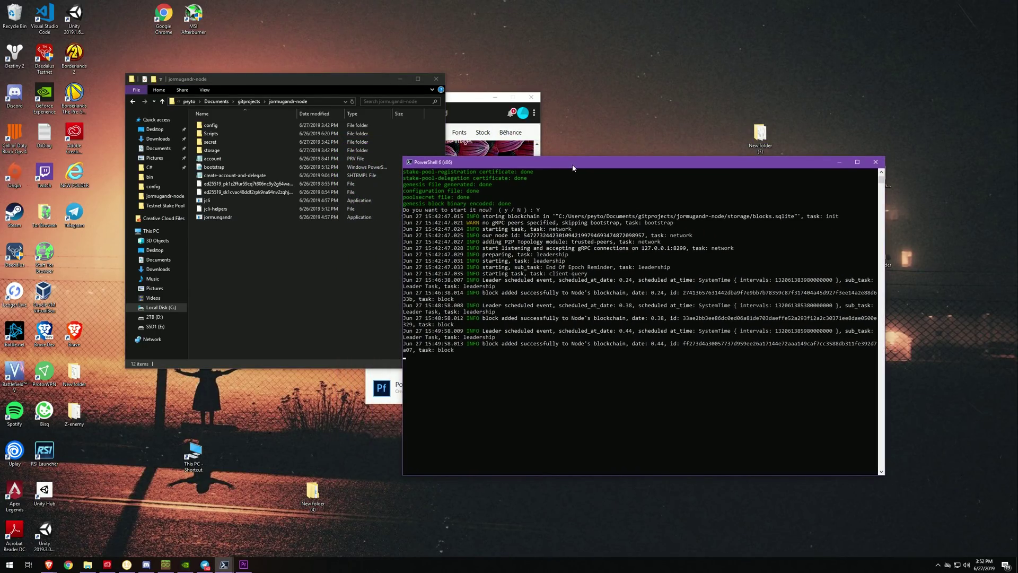